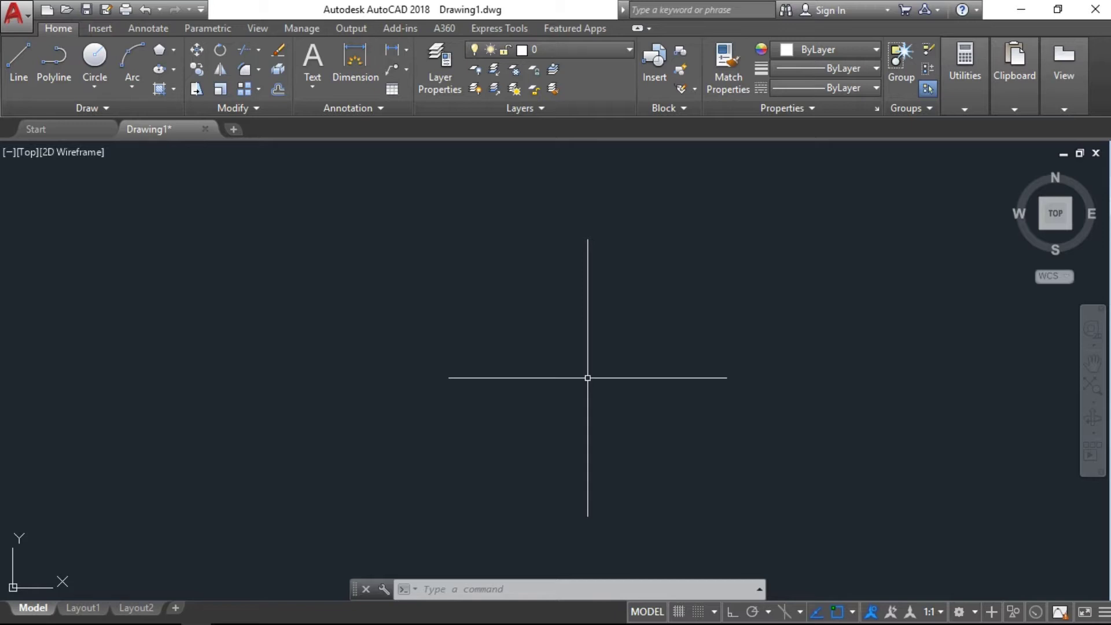
# - Draw a circle with a radius of 10 near the middle of the drawing
pyautogui.press('Return')
pyautogui.click(512, 340)
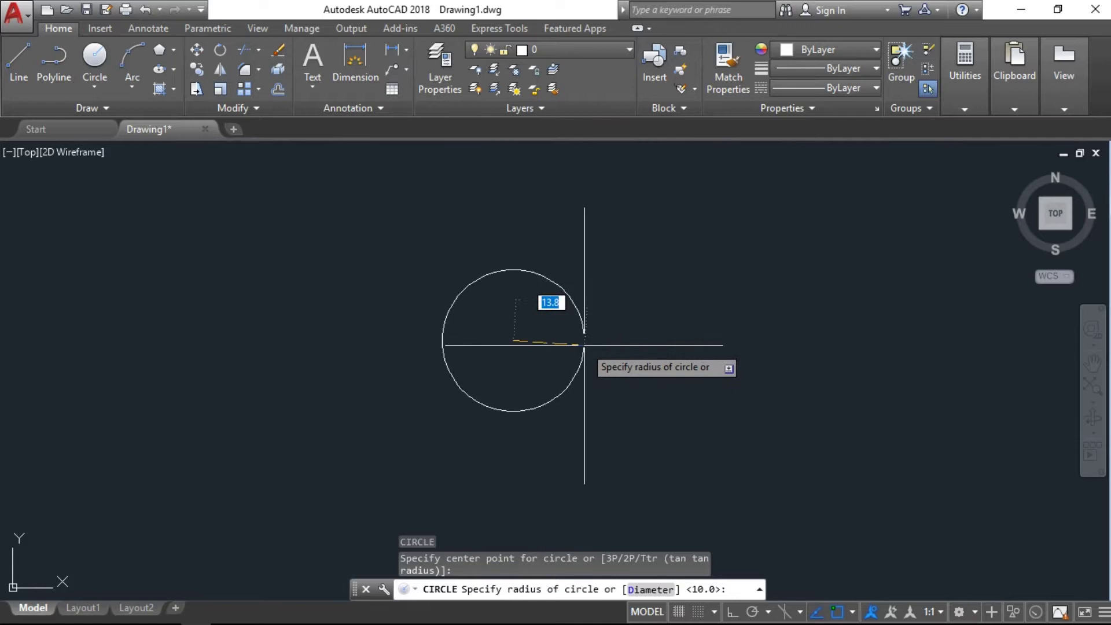
pyautogui.write('10')
pyautogui.press('Return')
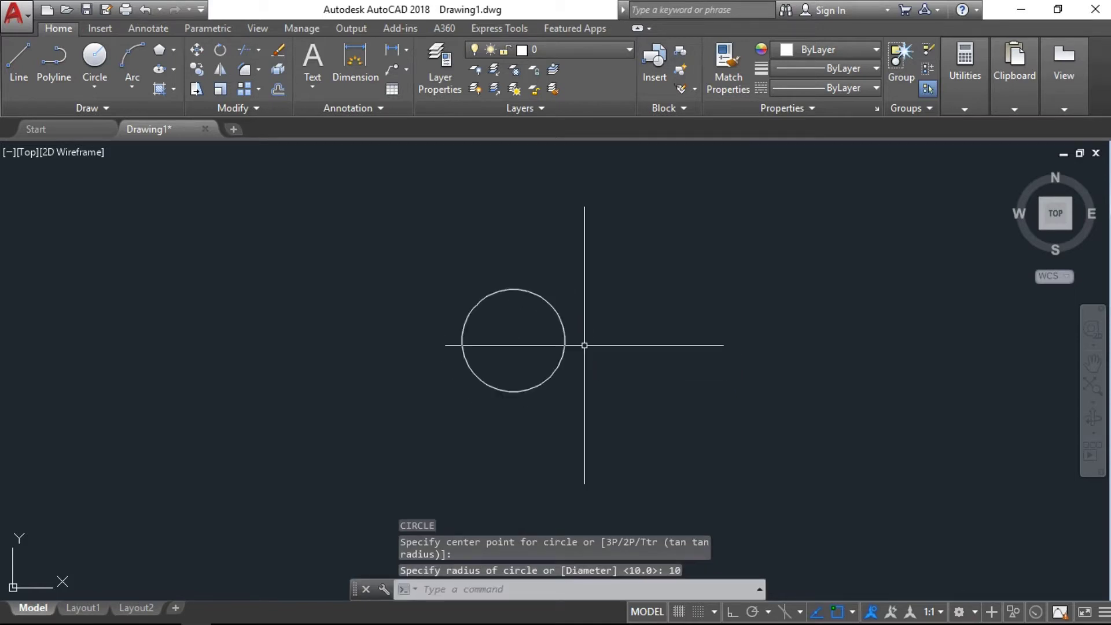
# - Draw a six-sided polygon inscribed in a circle of radius 20, centered on the existing circle
pyautogui.write('POL')
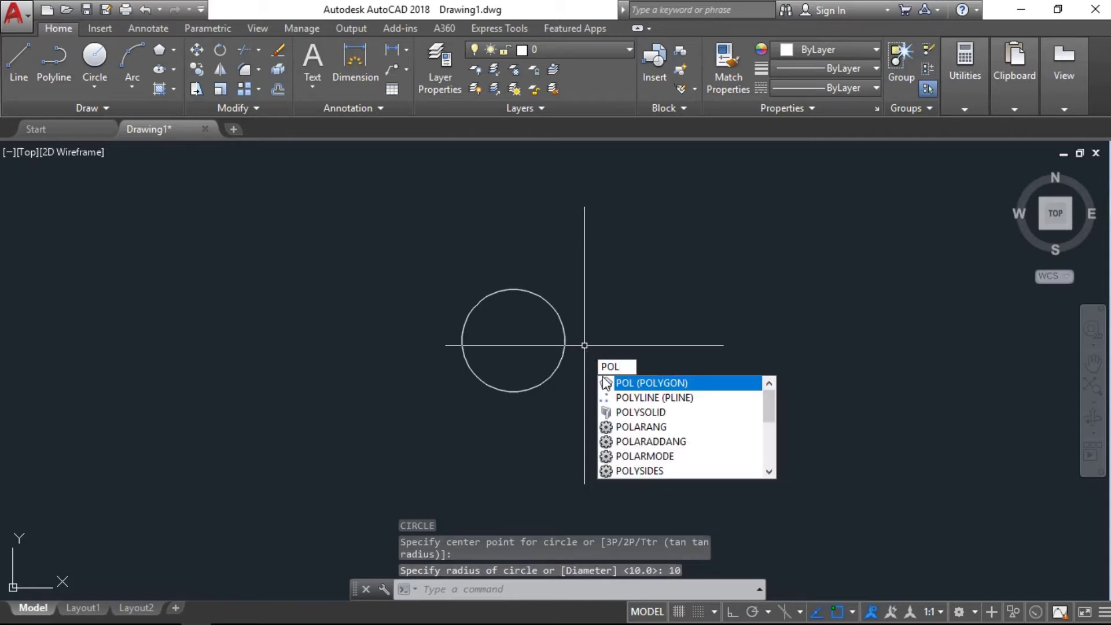
pyautogui.click(643, 384)
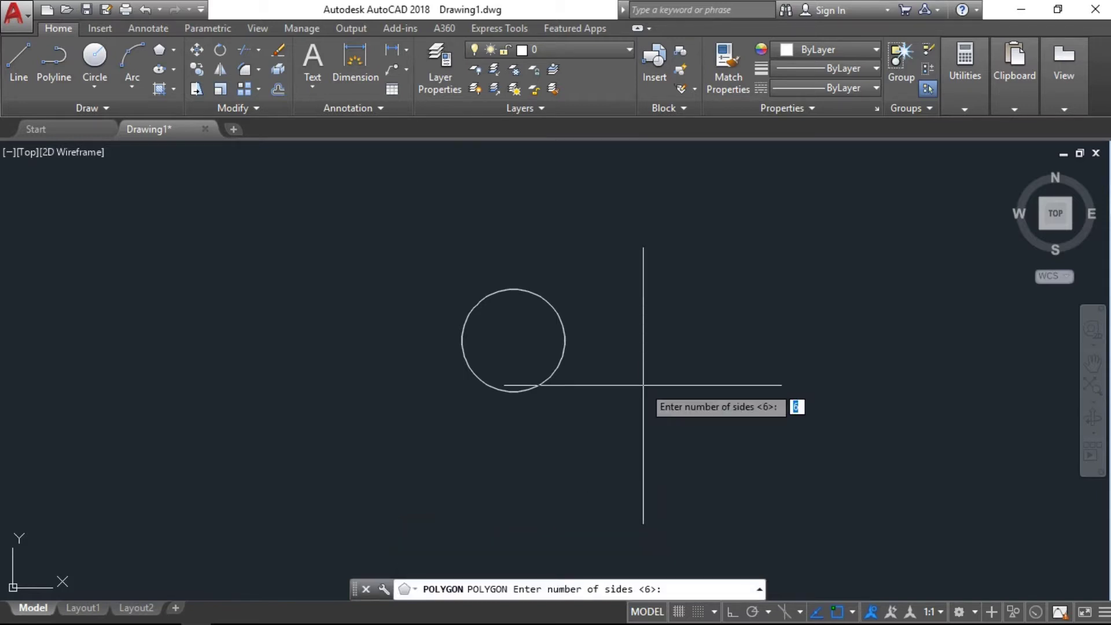
pyautogui.press('Return')
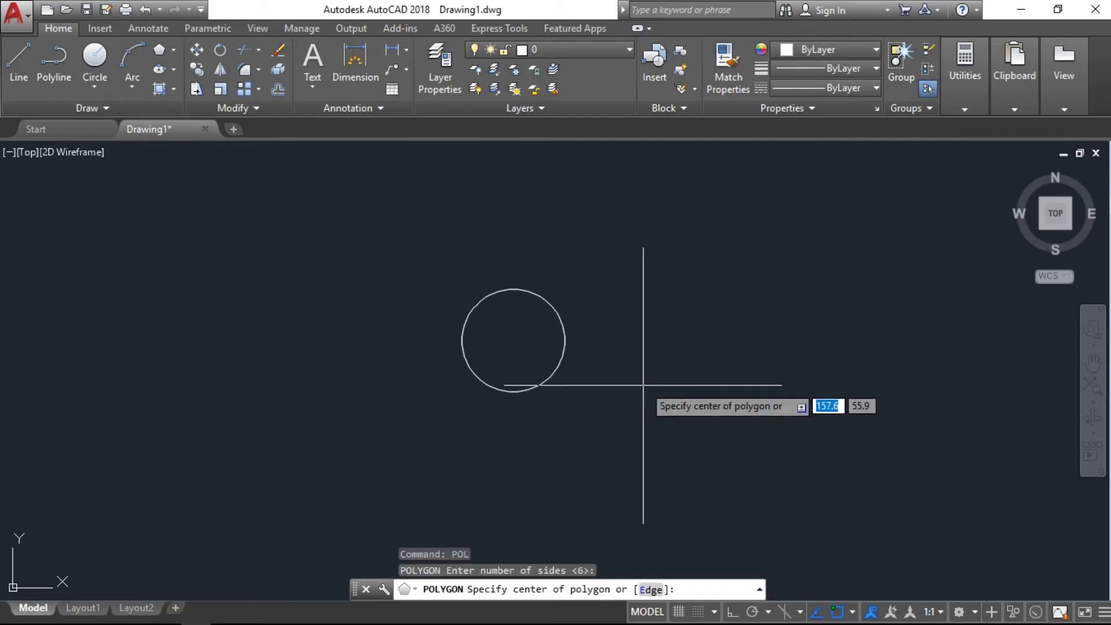
pyautogui.click(509, 339)
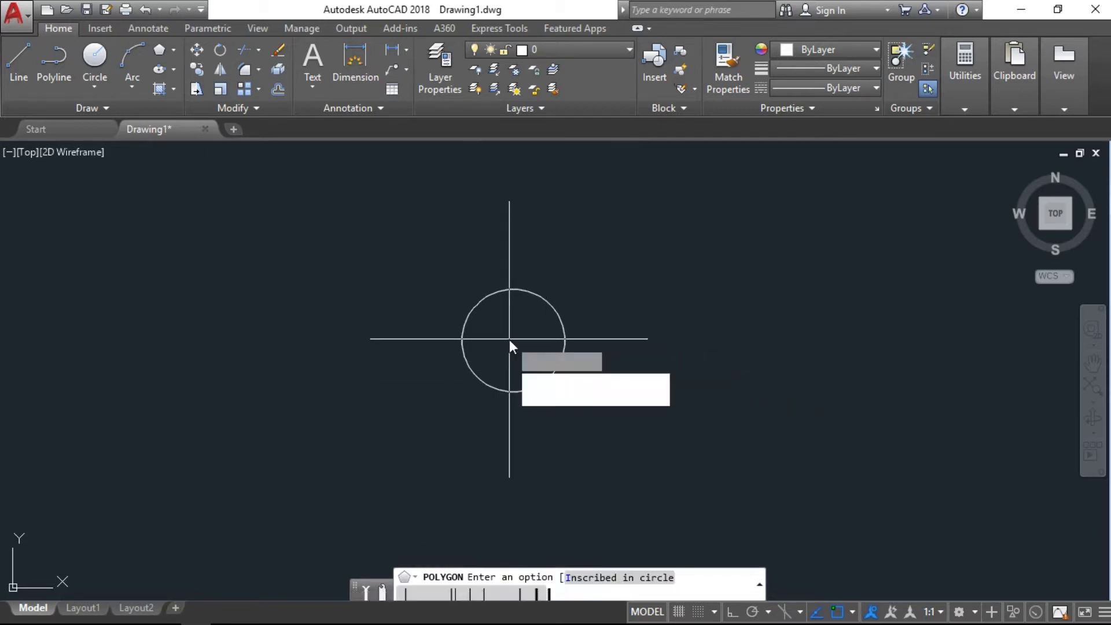
pyautogui.click(561, 383)
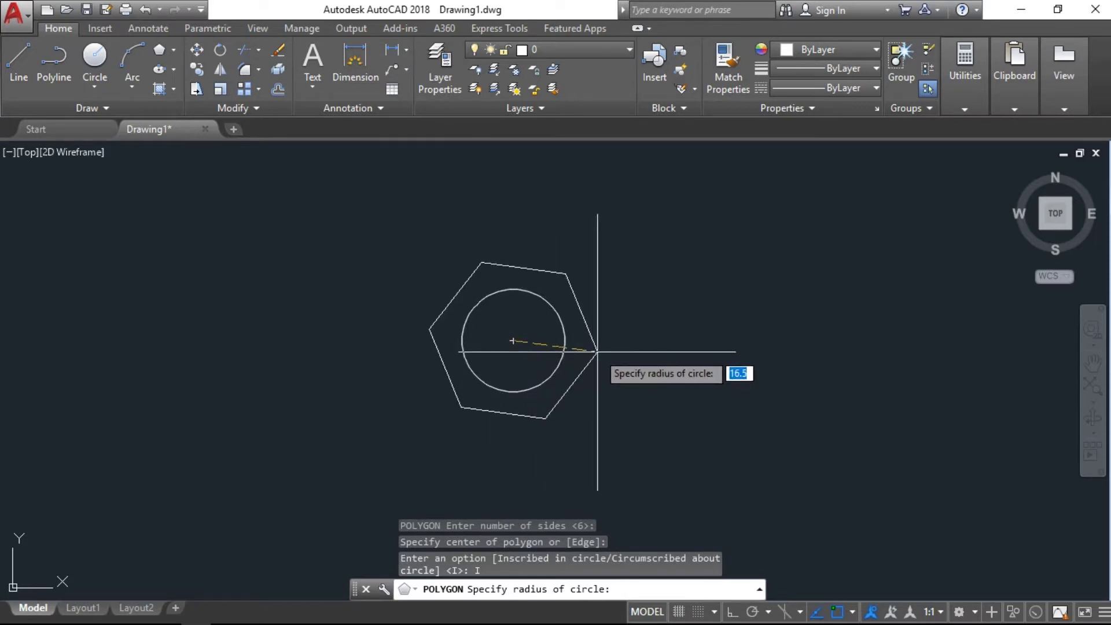
pyautogui.press('Return')
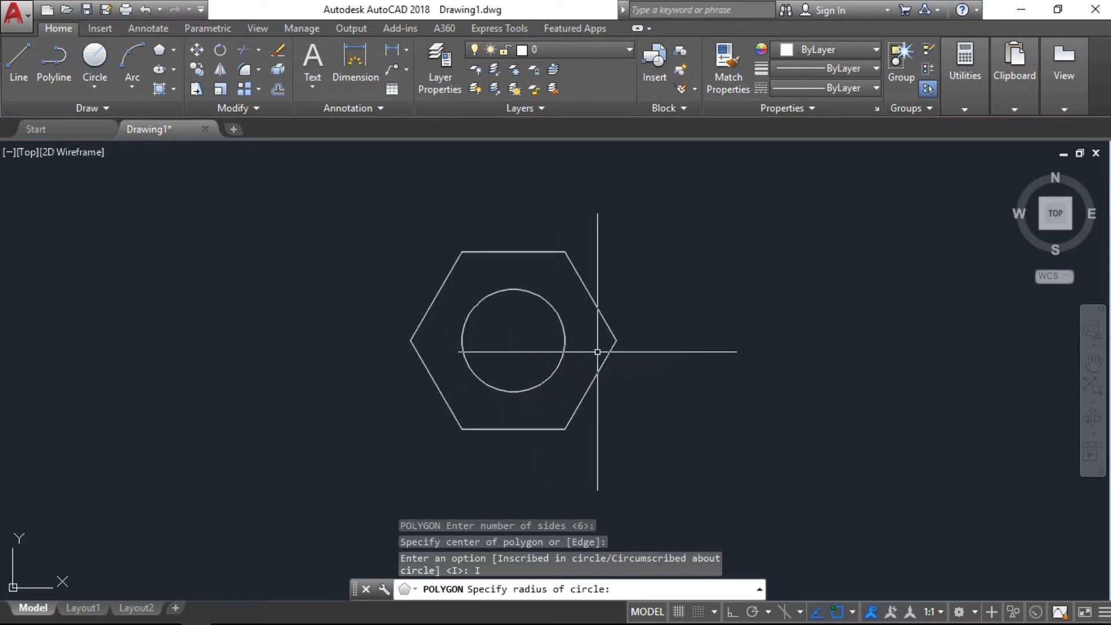
pyautogui.press('Escape')
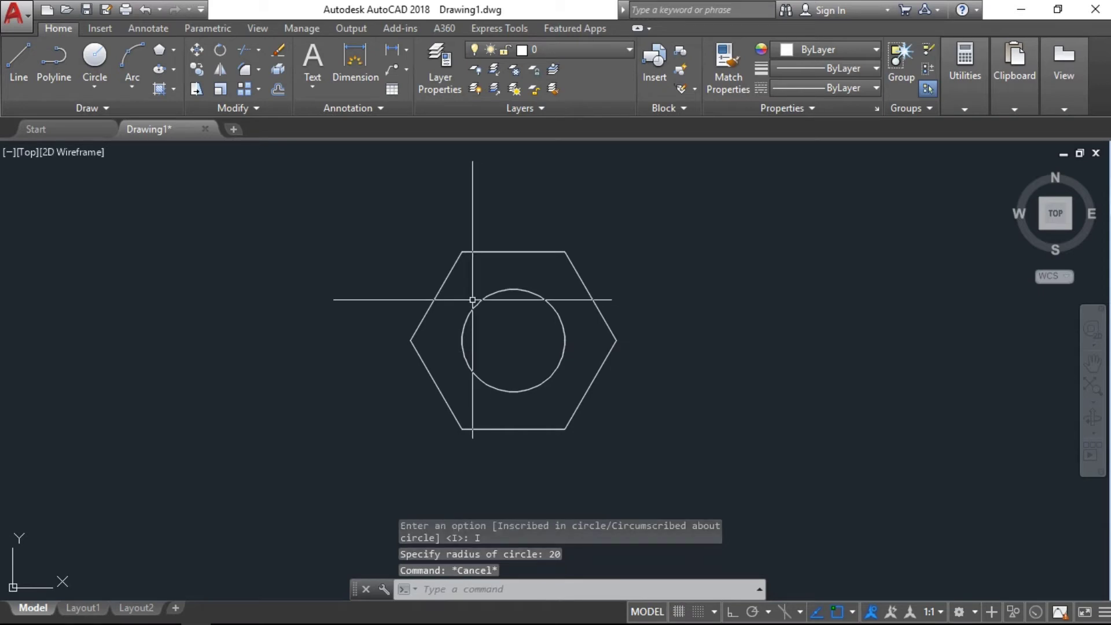
# - Draw a rectangle that encloses the hexagon and the circle
pyautogui.write('rec')
pyautogui.press('Return')
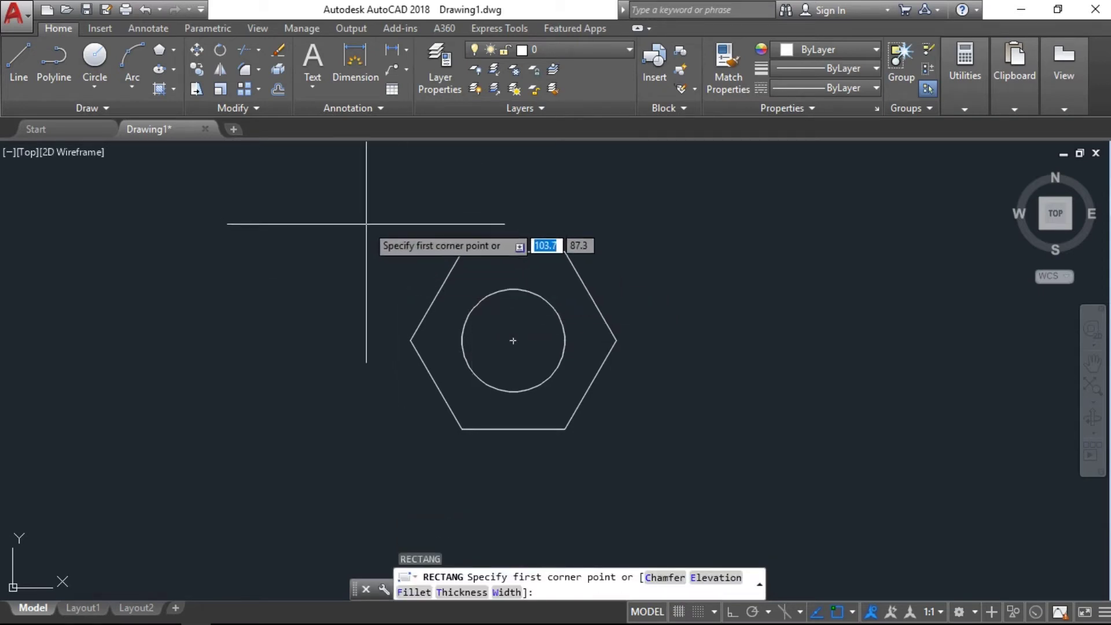
pyautogui.click(374, 224)
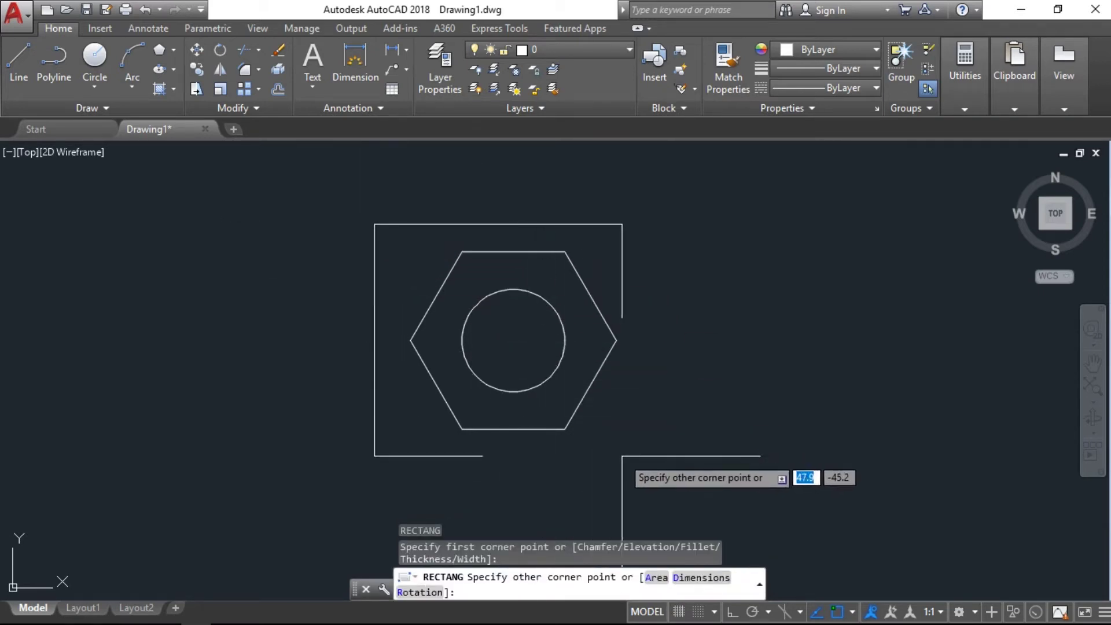
pyautogui.click(653, 472)
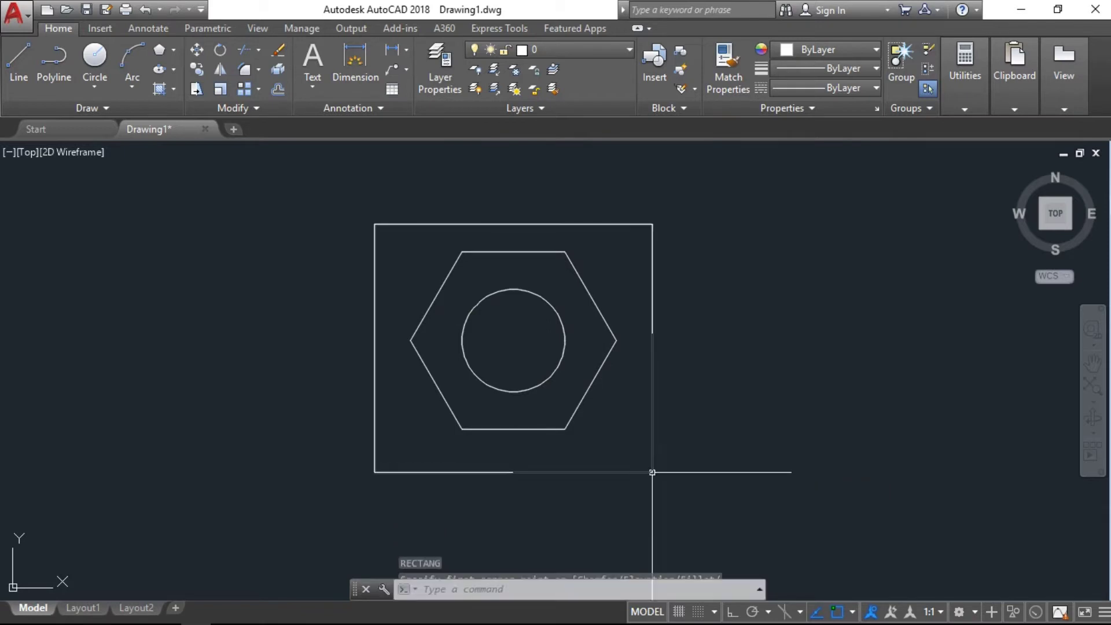
pyautogui.press('Escape')
pyautogui.press('Escape')
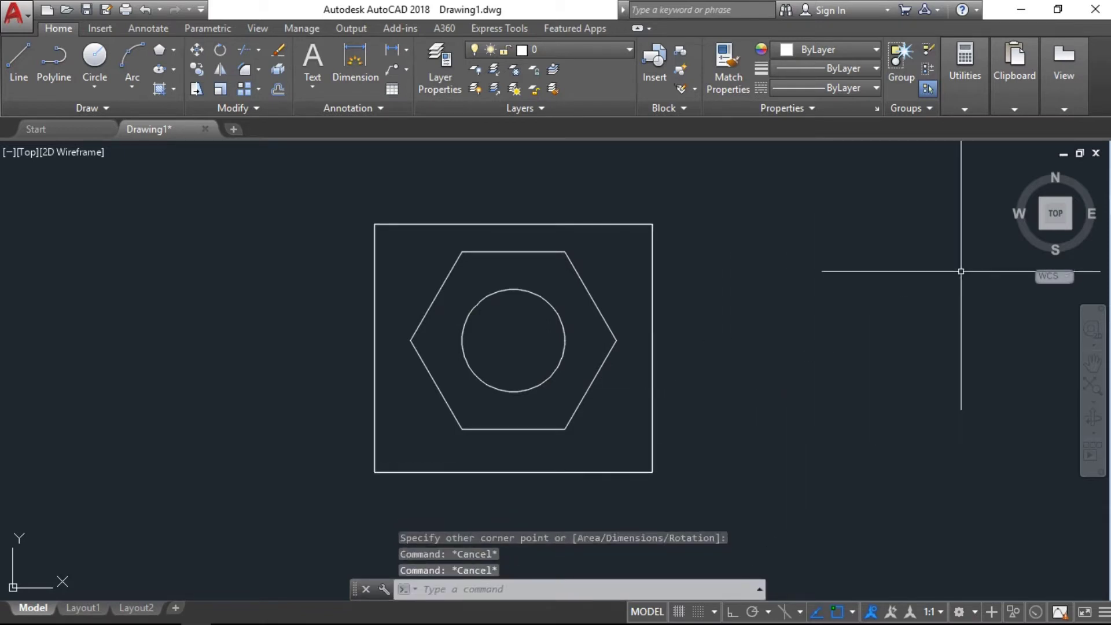
# - Switch the drawing to the SW Isometric view, looking down on the three profiles
pyautogui.click(1042, 227)
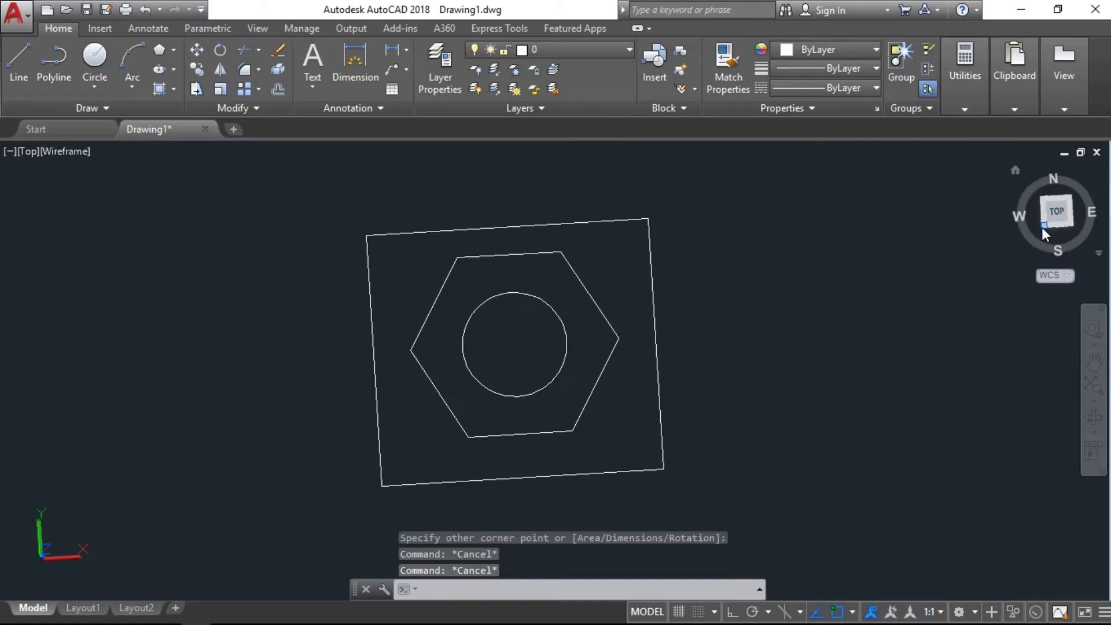
pyautogui.scroll(-1, 702, 440)
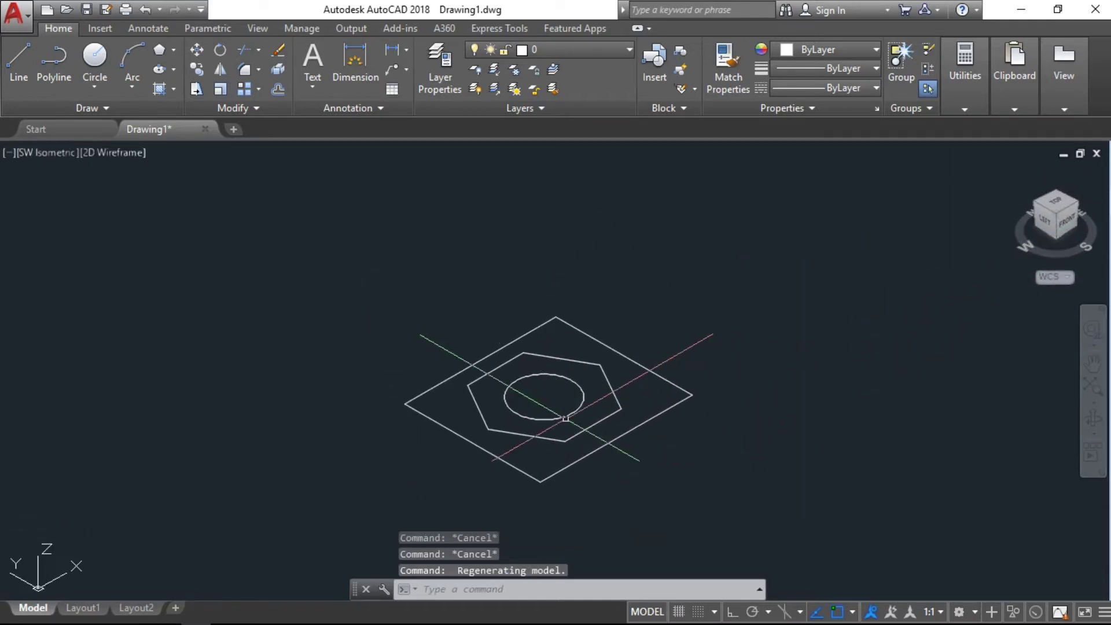
pyautogui.scroll(2, 566, 422)
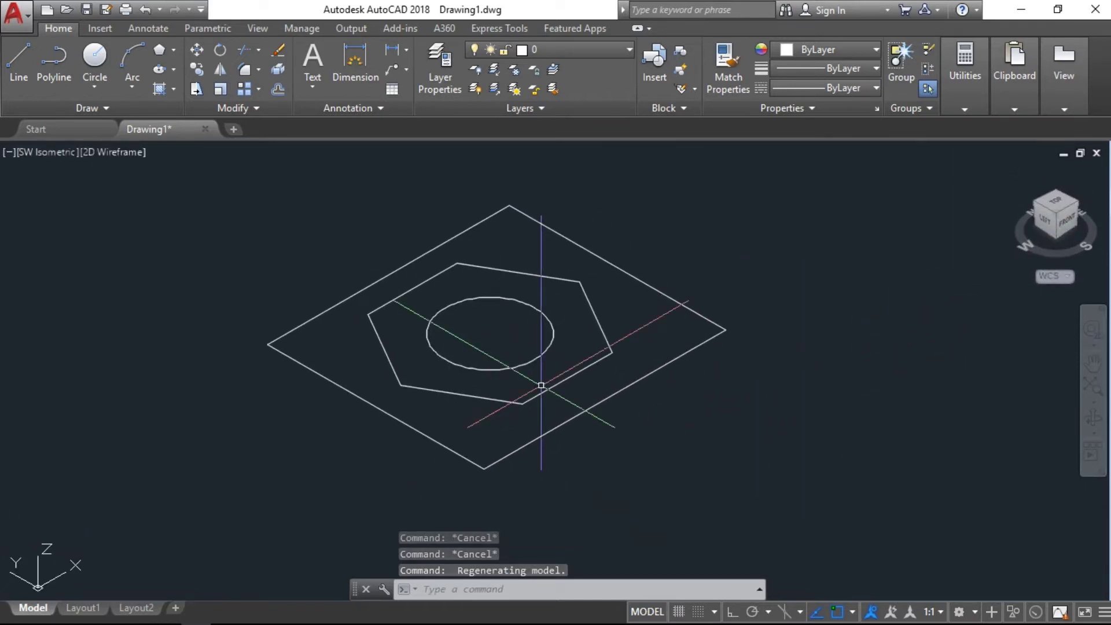
# - Move the hexagon 100 units up along the Z axis from its center with Ortho on
pyautogui.press('Return')
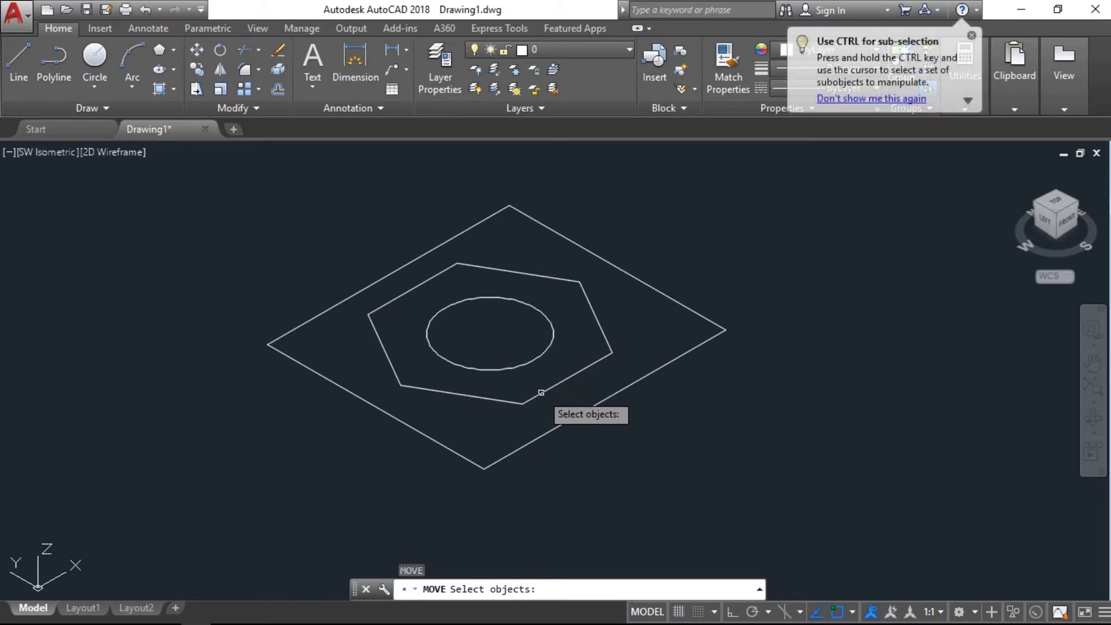
pyautogui.press('Return')
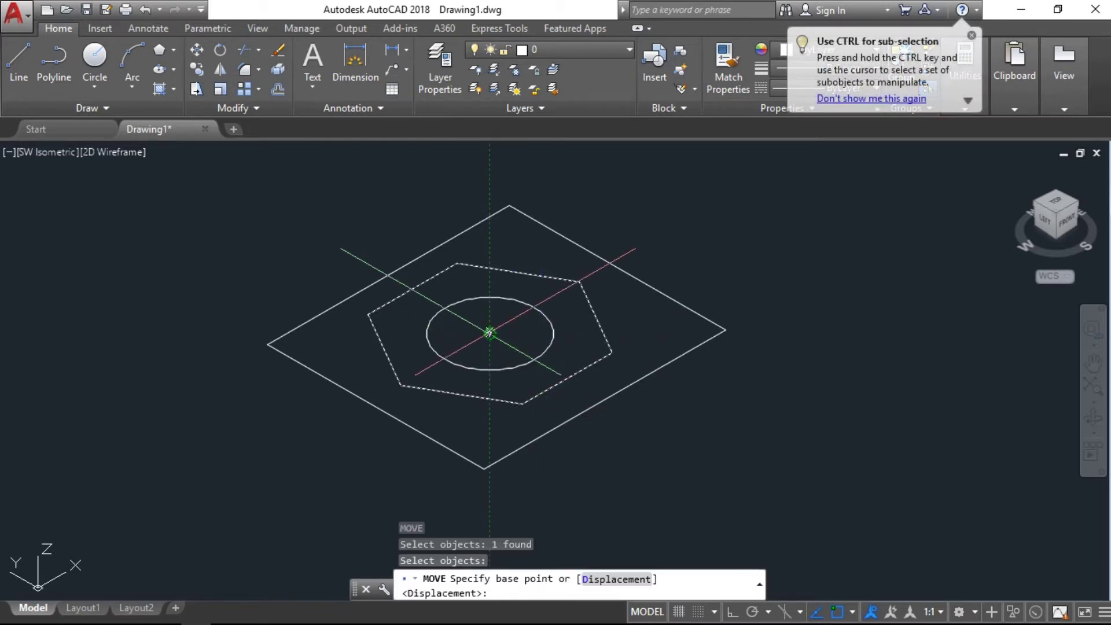
pyautogui.click(489, 333)
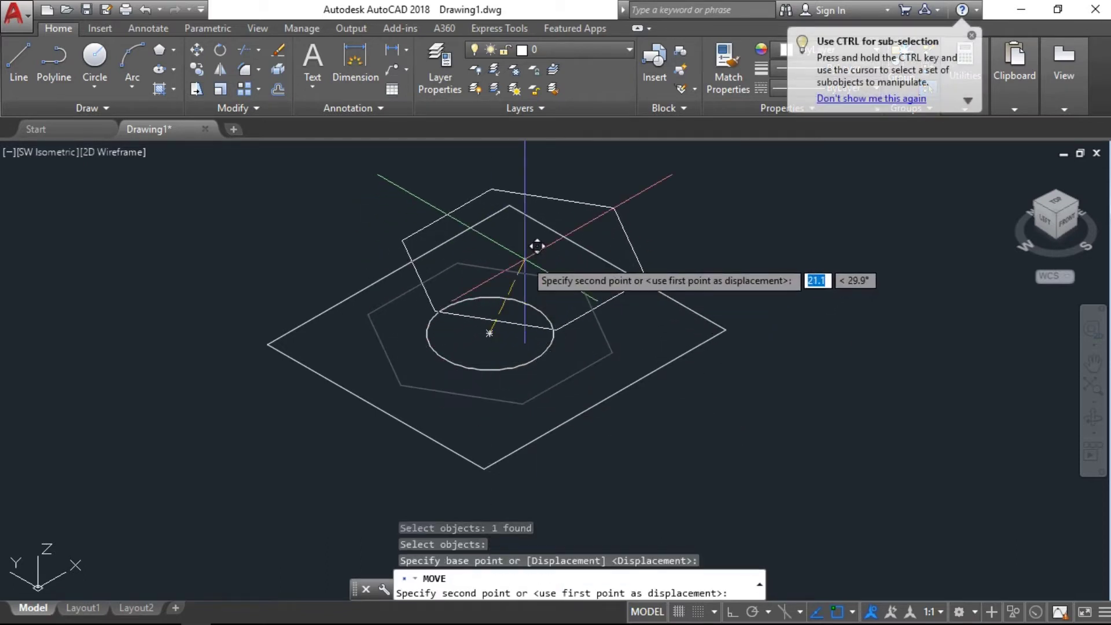
pyautogui.press('F8')
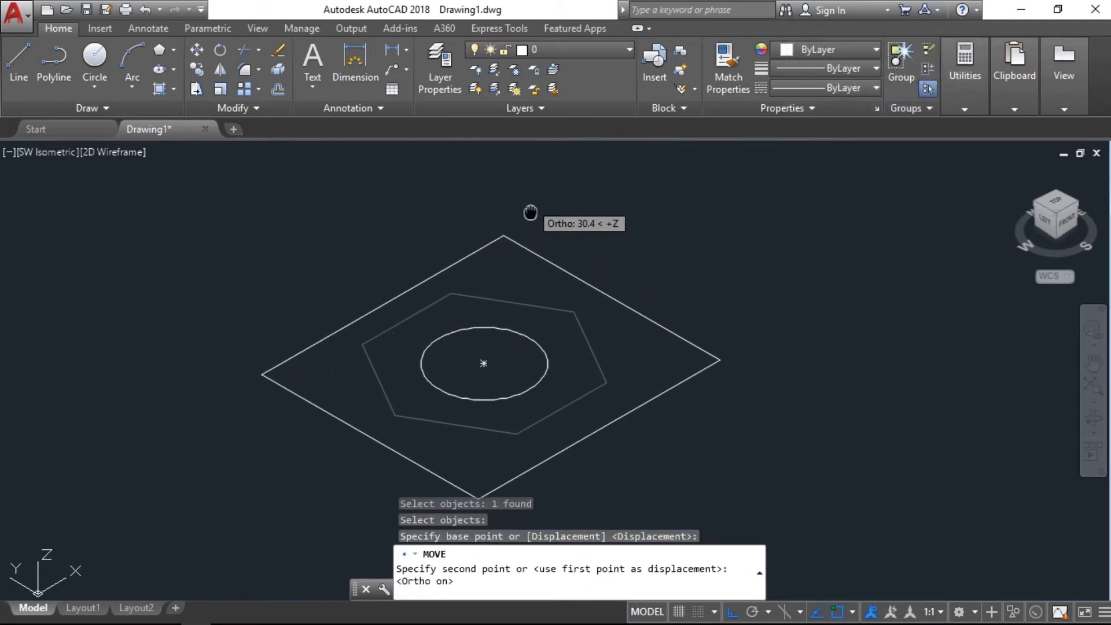
pyautogui.moveTo(531, 211); pyautogui.dragTo(522, 335, button='middle')
pyautogui.scroll(-5, 523, 335)
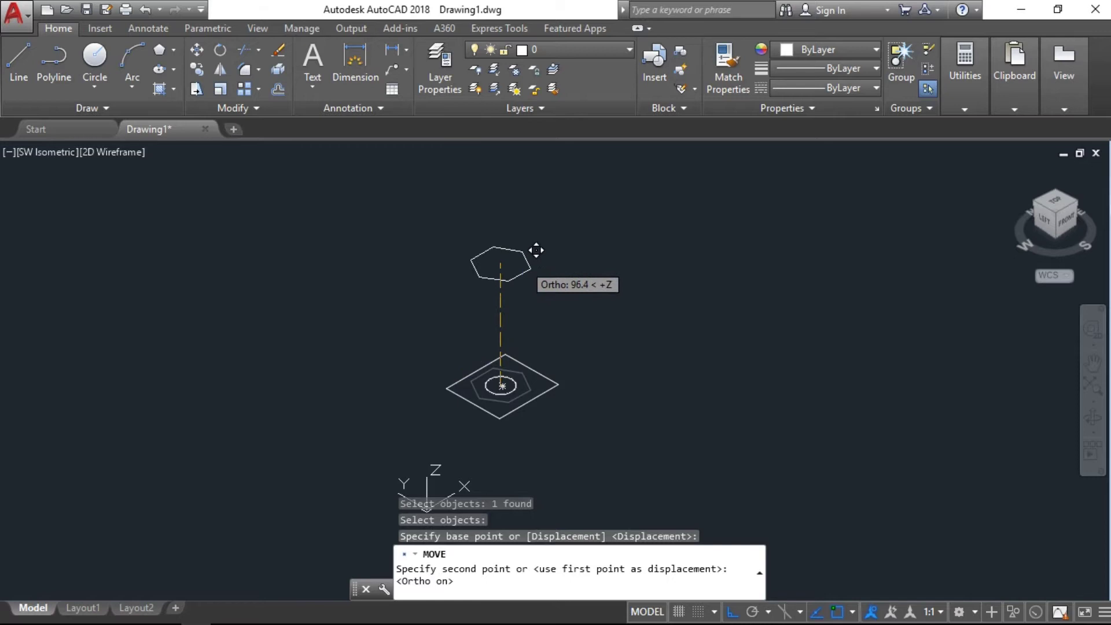
pyautogui.write('100')
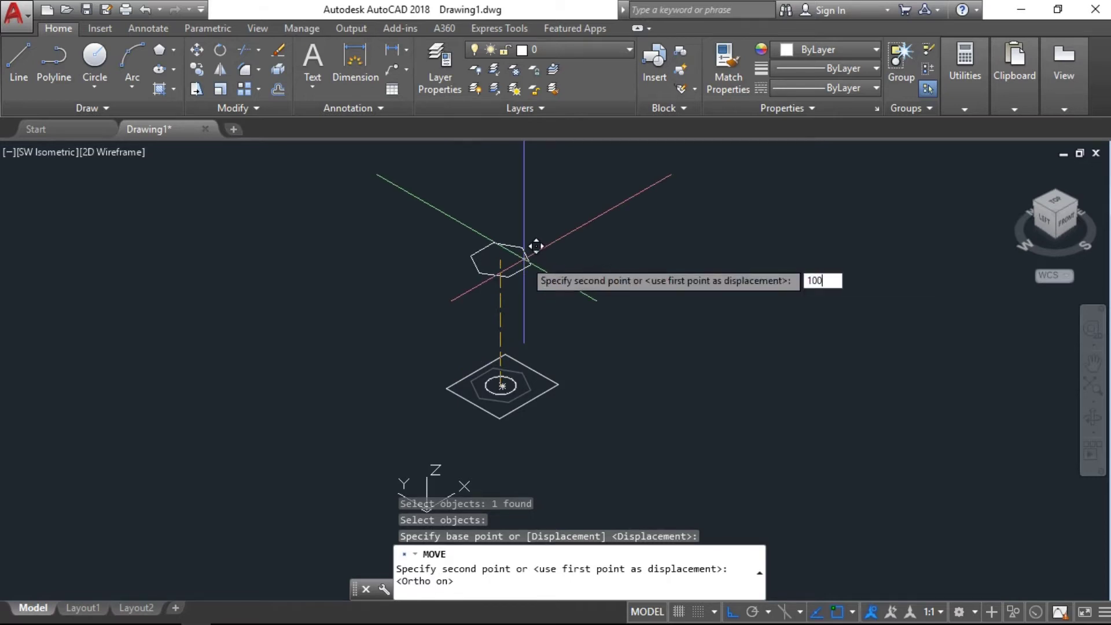
pyautogui.press('Return')
# - Move the circle 50 units up along the Z axis, using its center as base point
pyautogui.scroll(4, 501, 375)
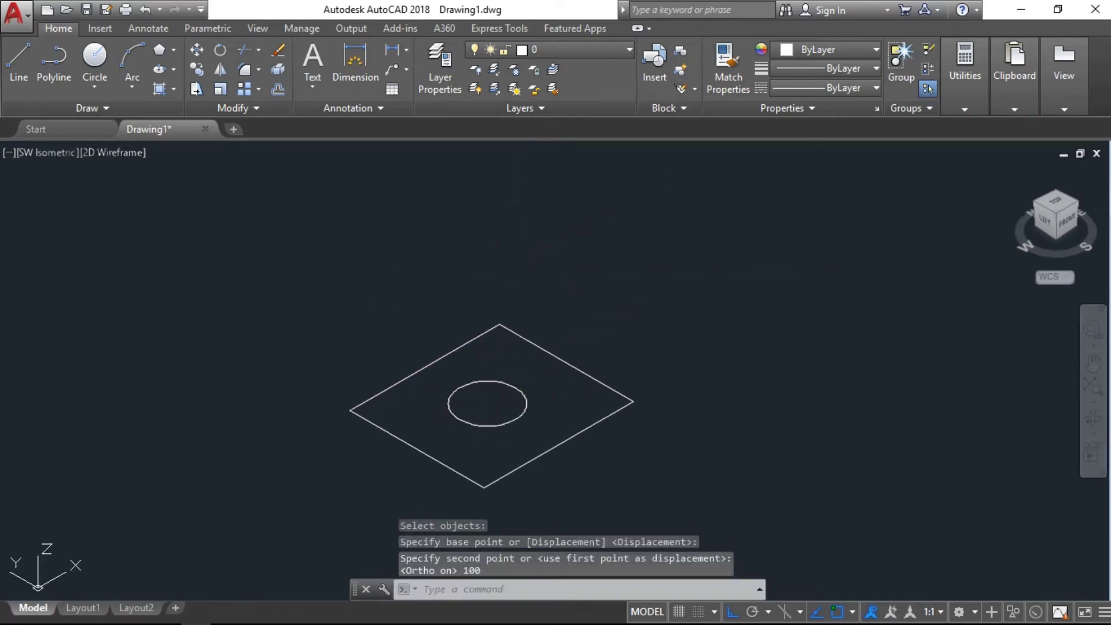
pyautogui.click(501, 387)
pyautogui.click(480, 445)
pyautogui.write('m')
pyautogui.press('Return')
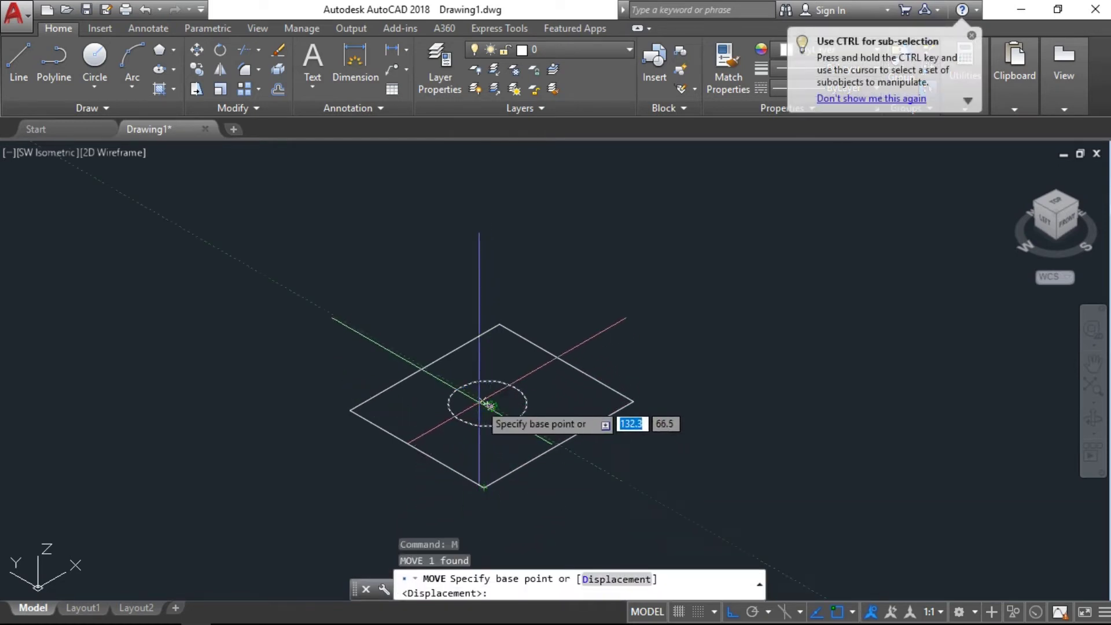
pyautogui.scroll(6, 489, 404)
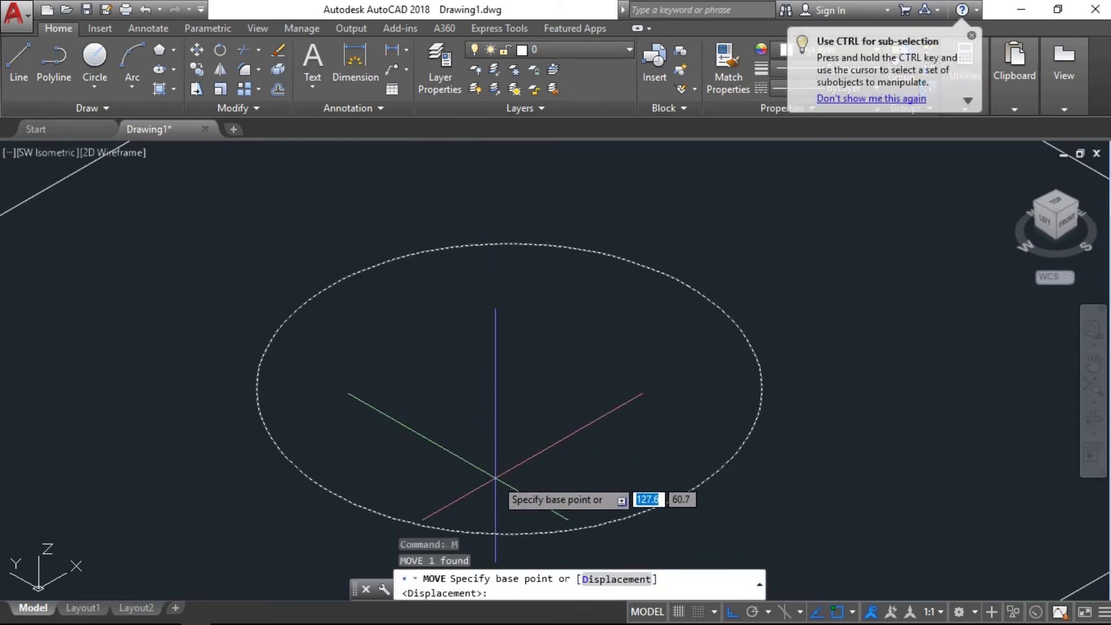
pyautogui.click(509, 389)
pyautogui.scroll(-6, 516, 365)
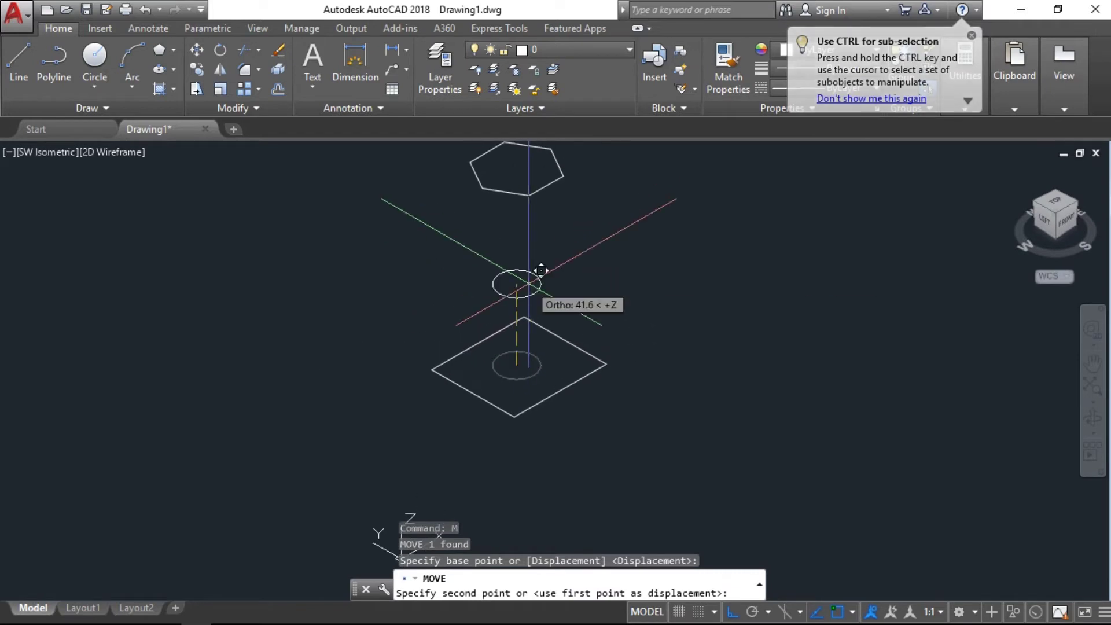
pyautogui.write('50')
pyautogui.press('Return')
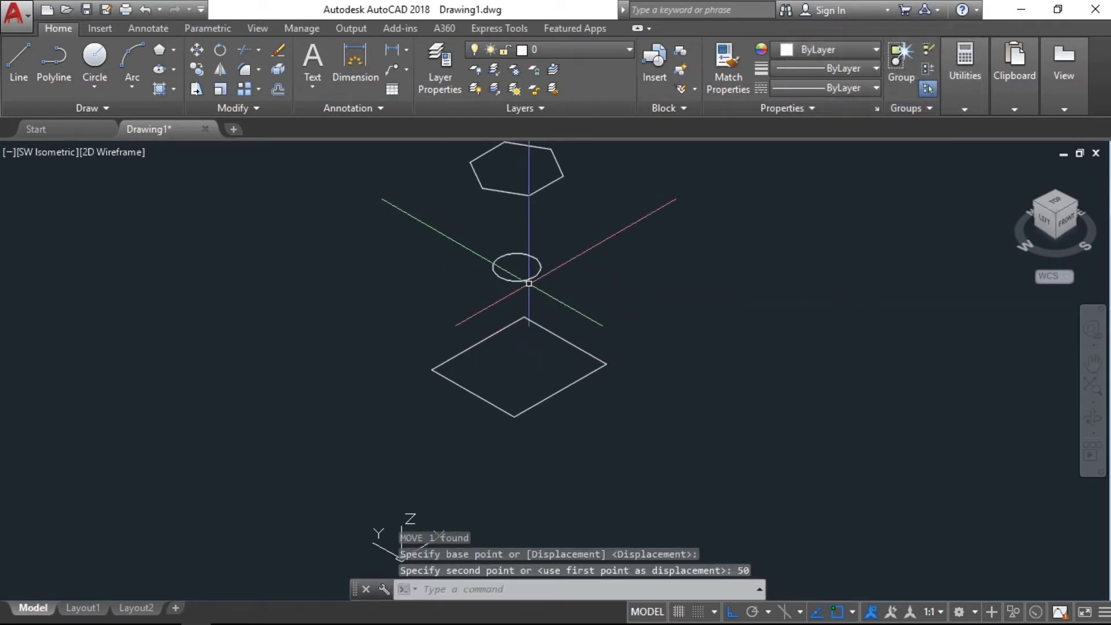
pyautogui.press('Escape')
pyautogui.press('Escape')
# - Copy the hexagon, circle and rectangle together along the X axis, placing one duplicate set beside the originals
pyautogui.scroll(-2, 529, 283)
pyautogui.click(588, 186)
pyautogui.click(474, 372)
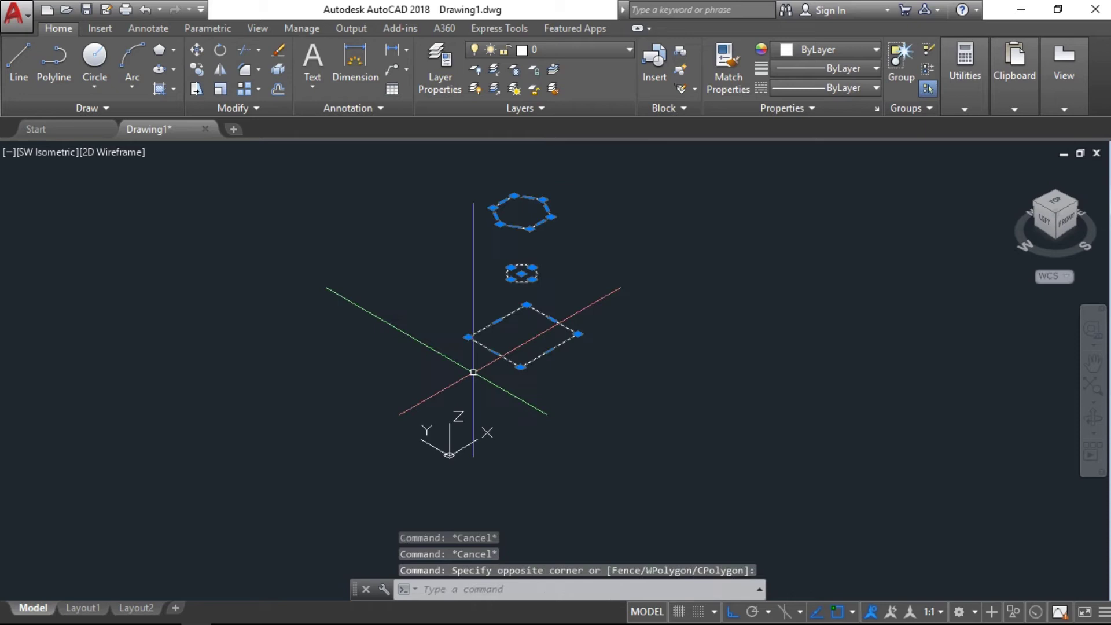
pyautogui.write('co')
pyautogui.press('Return')
pyautogui.click(523, 335)
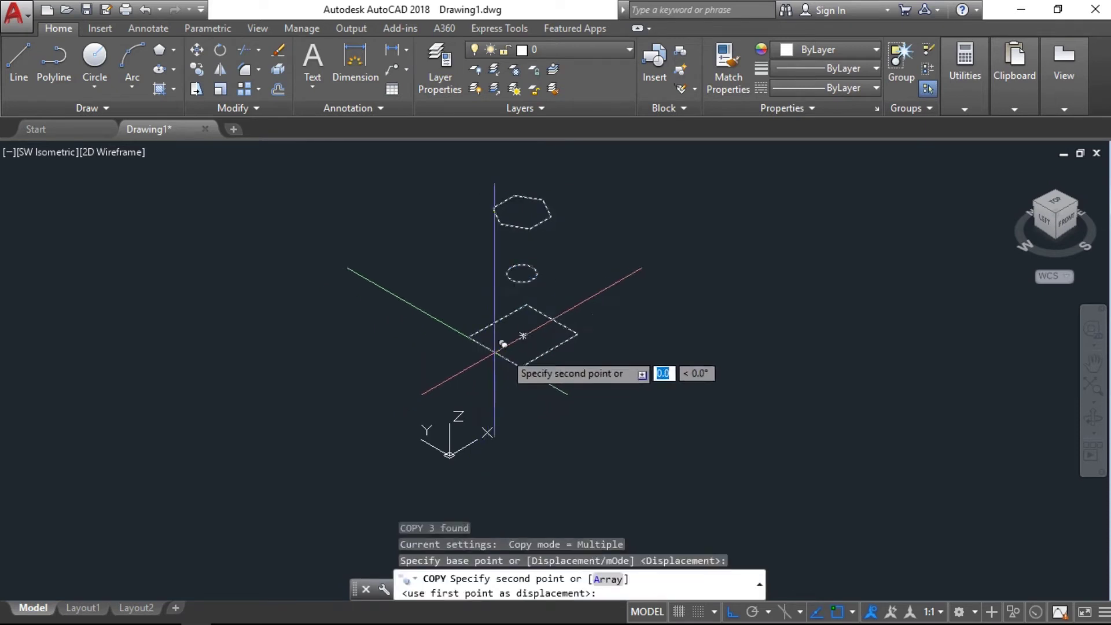
pyautogui.moveTo(676, 310)
pyautogui.mouseDown(button='middle')
pyautogui.moveTo(625, 348)
pyautogui.moveTo(538, 383)
pyautogui.mouseUp(button='middle')
pyautogui.click(684, 301)
pyautogui.press('Escape')
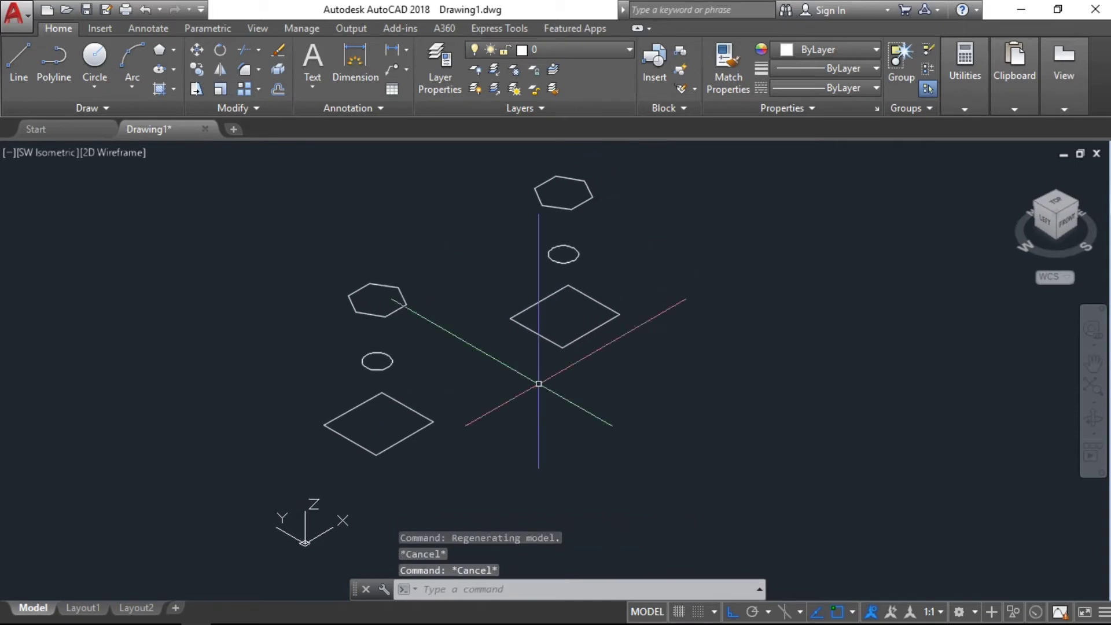
# - Loft a solid through the original rectangle, circle and hexagon in that order, using the Cross sections only option
pyautogui.write('z')
pyautogui.press('Return')
pyautogui.write('e')
pyautogui.press('Return')
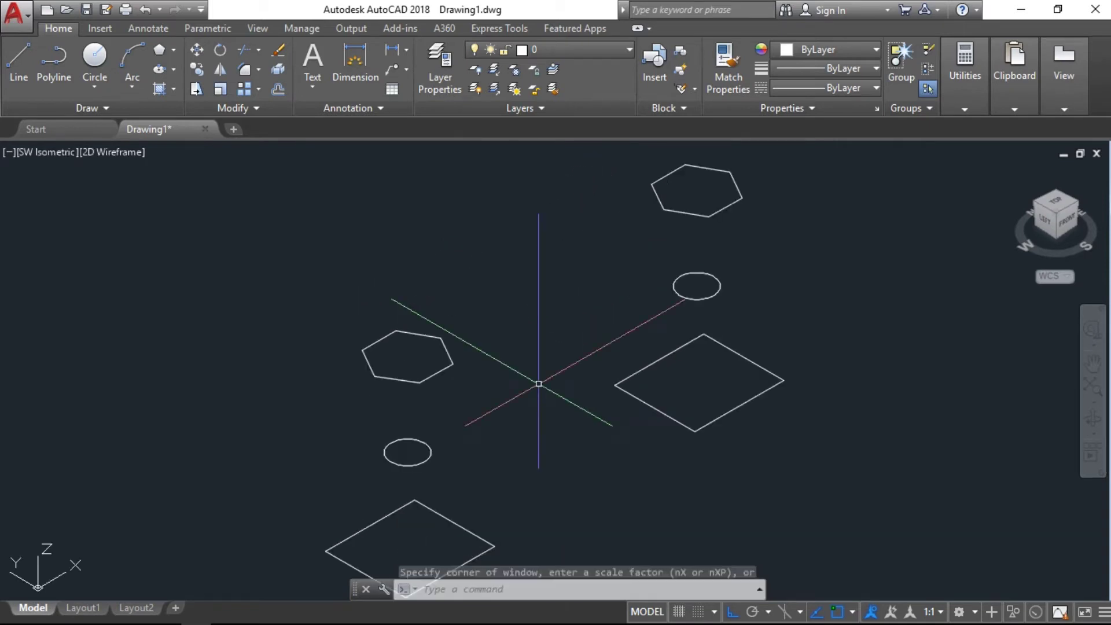
pyautogui.moveTo(546, 396); pyautogui.dragTo(535, 368, button='middle')
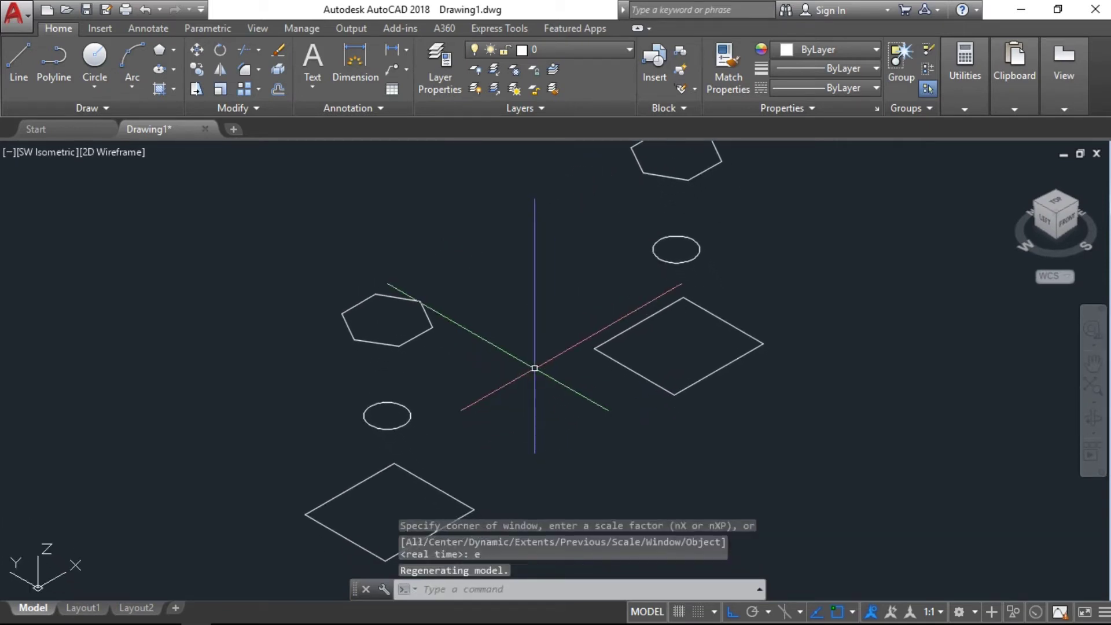
pyautogui.press('Escape')
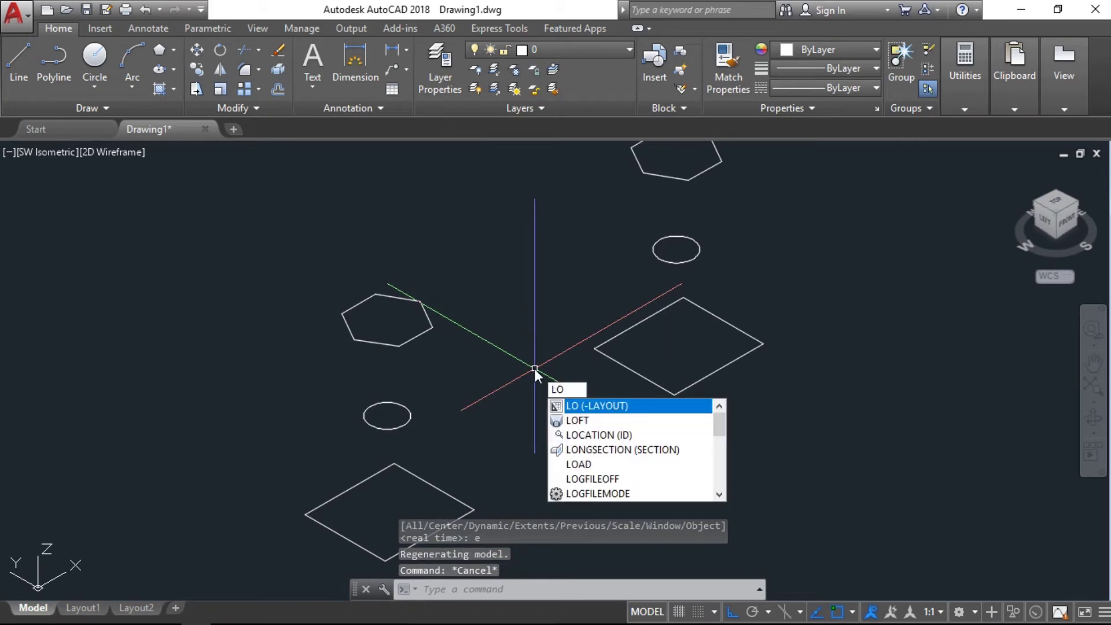
pyautogui.click(550, 422)
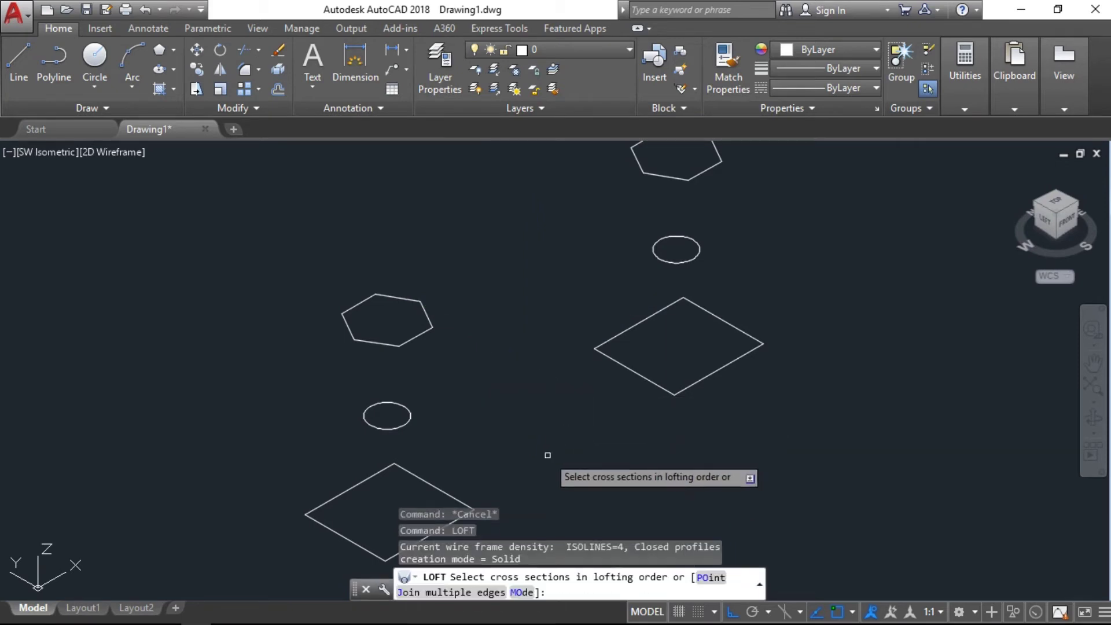
pyautogui.moveTo(548, 456); pyautogui.dragTo(574, 409, button='middle')
pyautogui.click(469, 446)
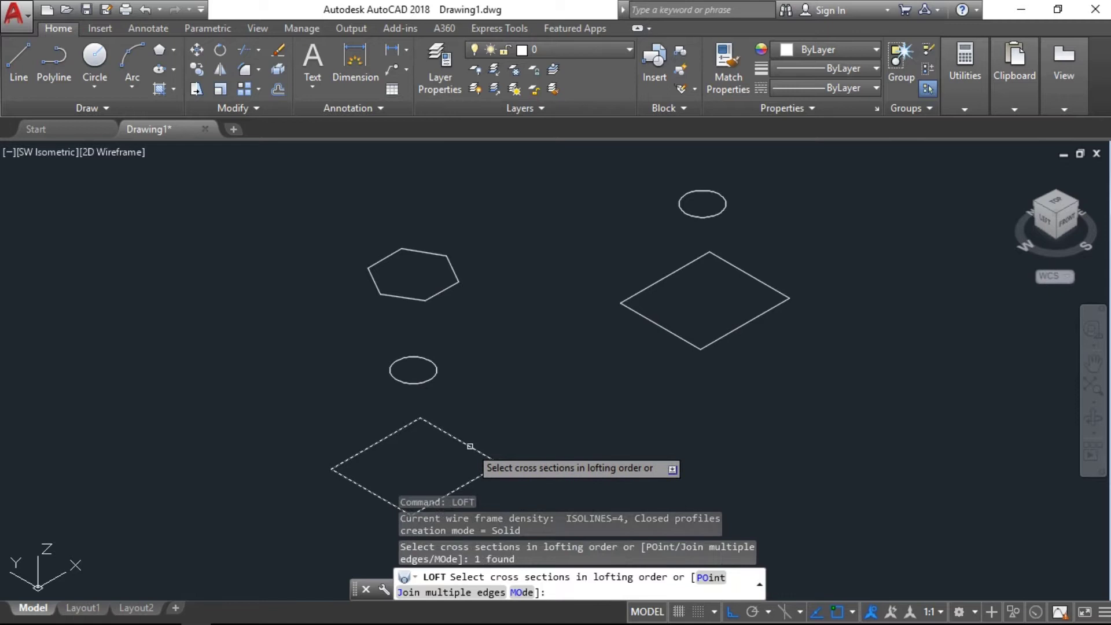
pyautogui.click(432, 376)
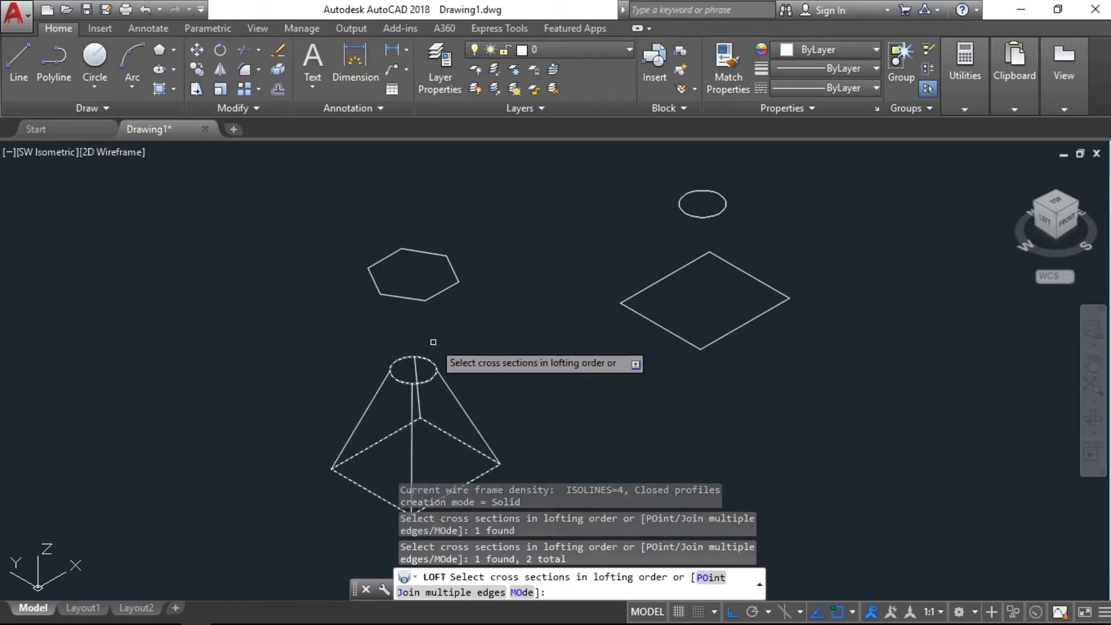
pyautogui.click(440, 292)
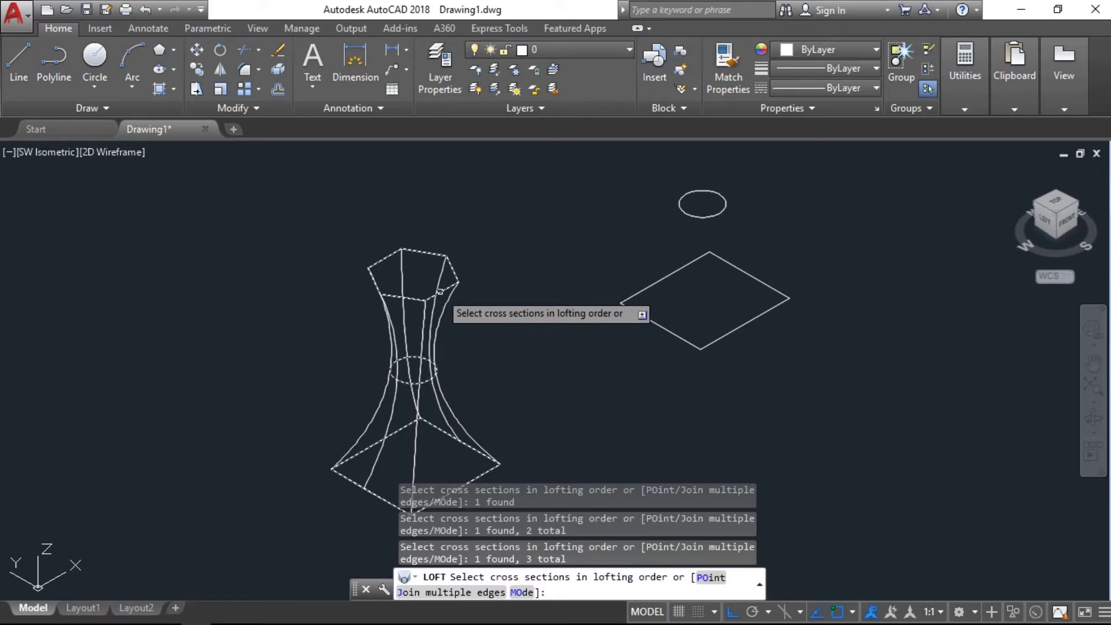
pyautogui.press('Return')
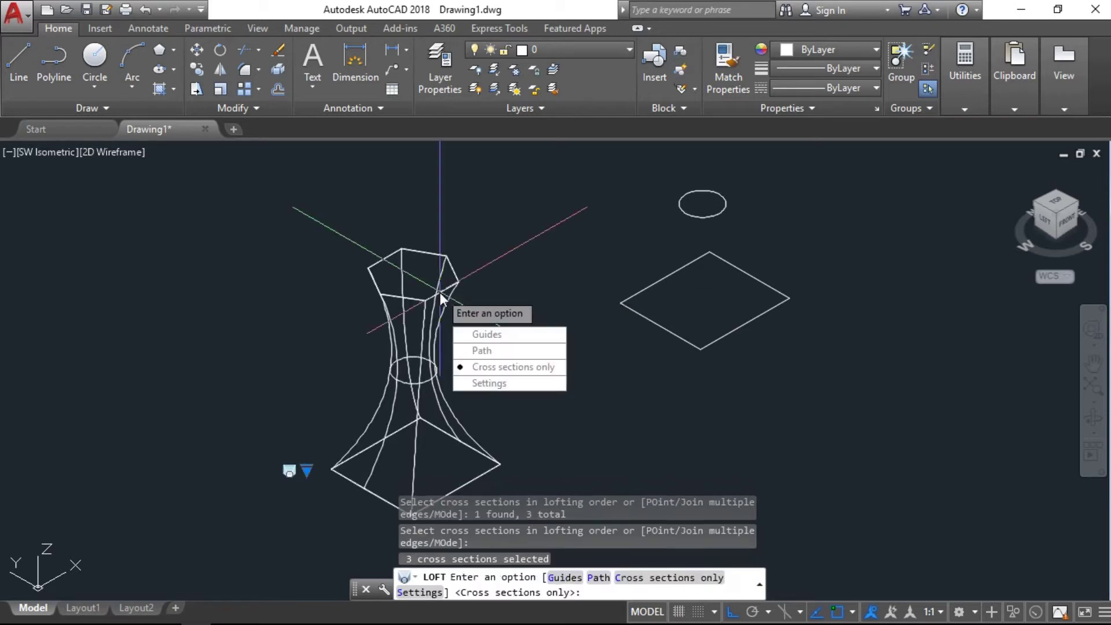
pyautogui.click(471, 366)
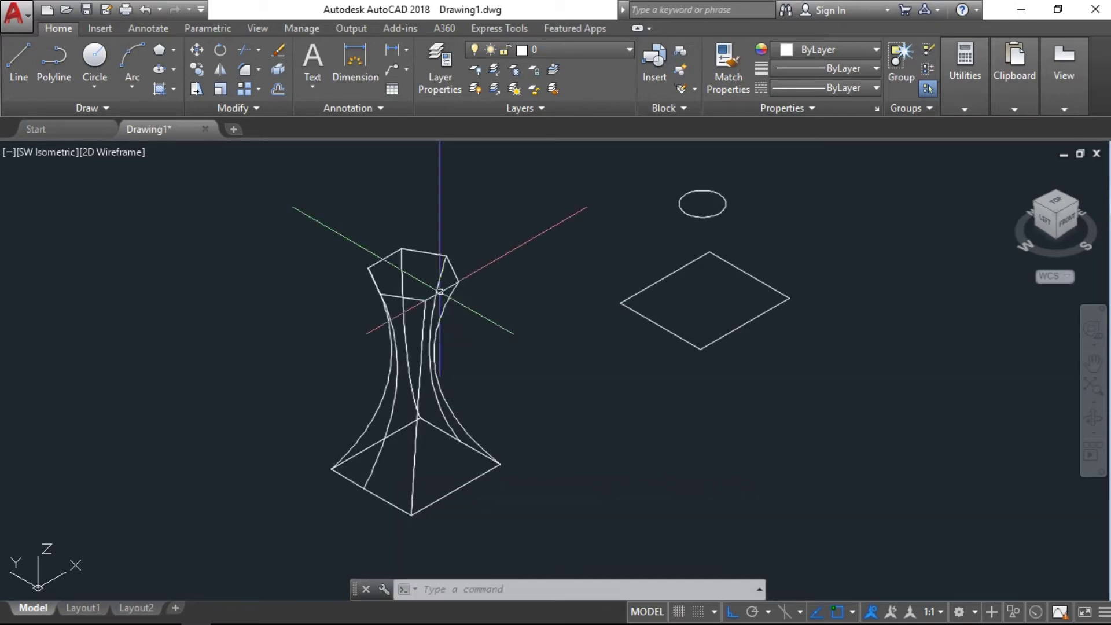
# - Change the visual style of the viewport to Realistic
pyautogui.click(128, 166)
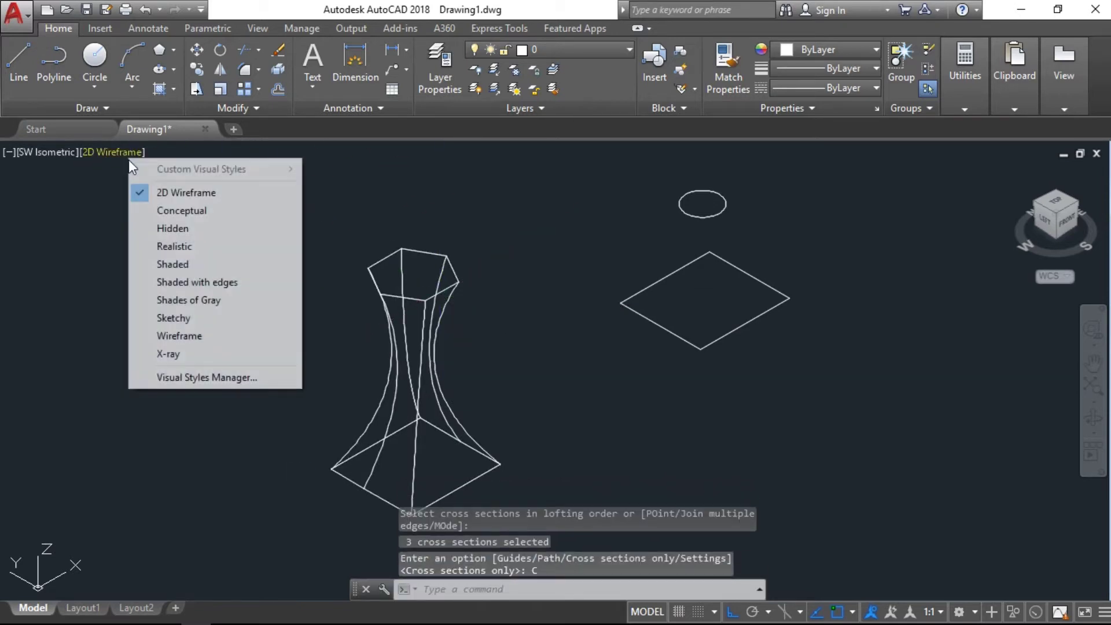
pyautogui.click(221, 244)
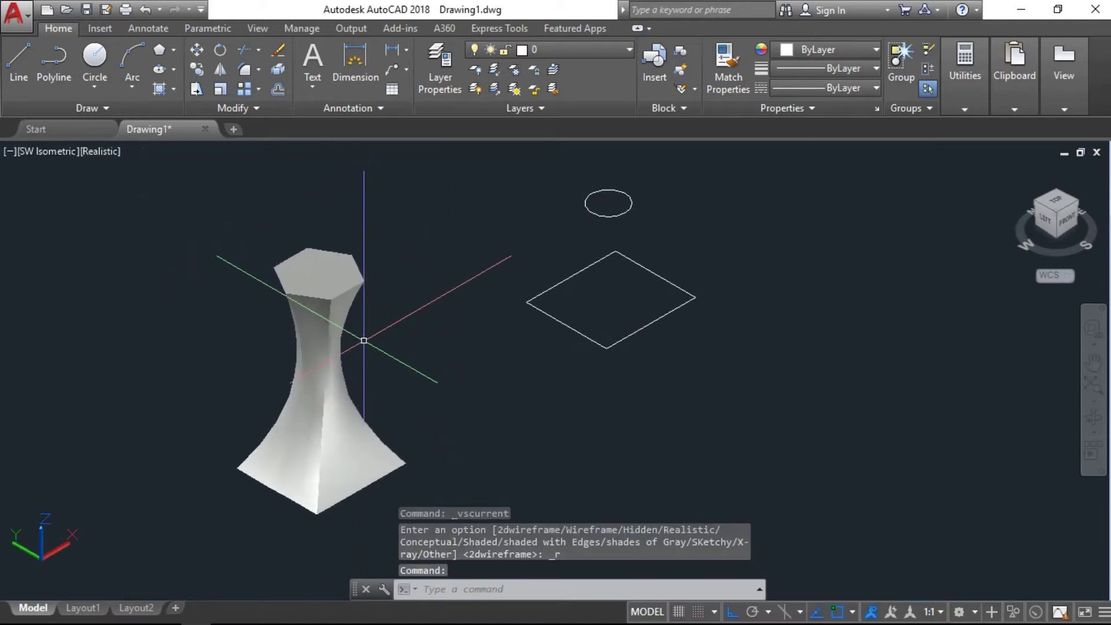
pyautogui.moveTo(434, 385); pyautogui.dragTo(365, 467, button='middle')
pyautogui.moveTo(401, 402); pyautogui.dragTo(387, 419, button='middle')
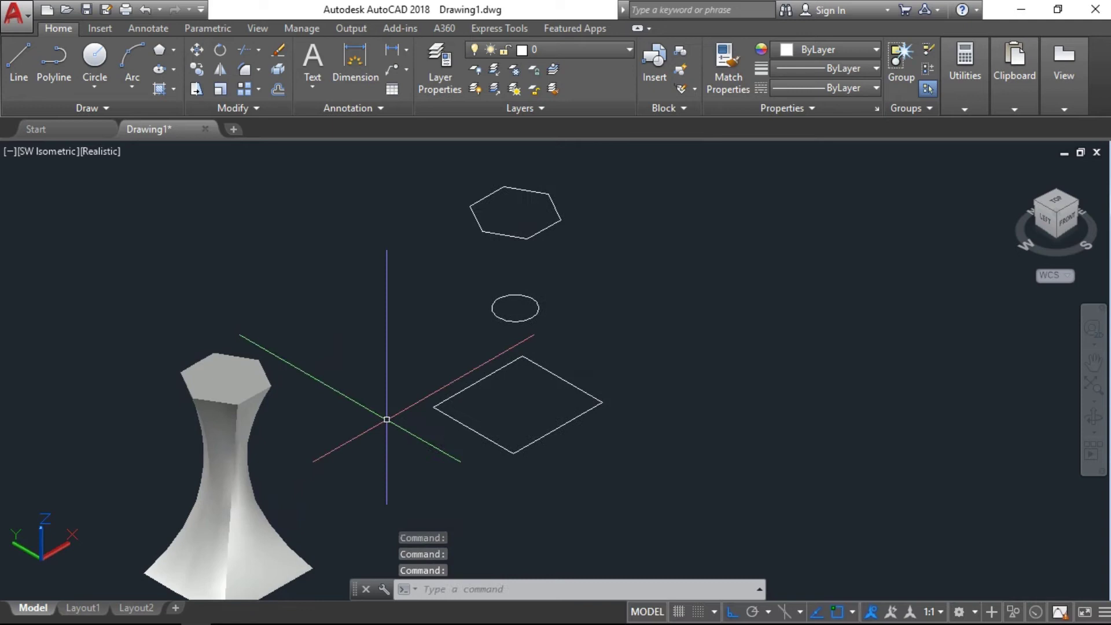
# - Loft the copied profiles in the order rectangle, hexagon, circle, using the Cross sections only option
pyautogui.write('LOFT')
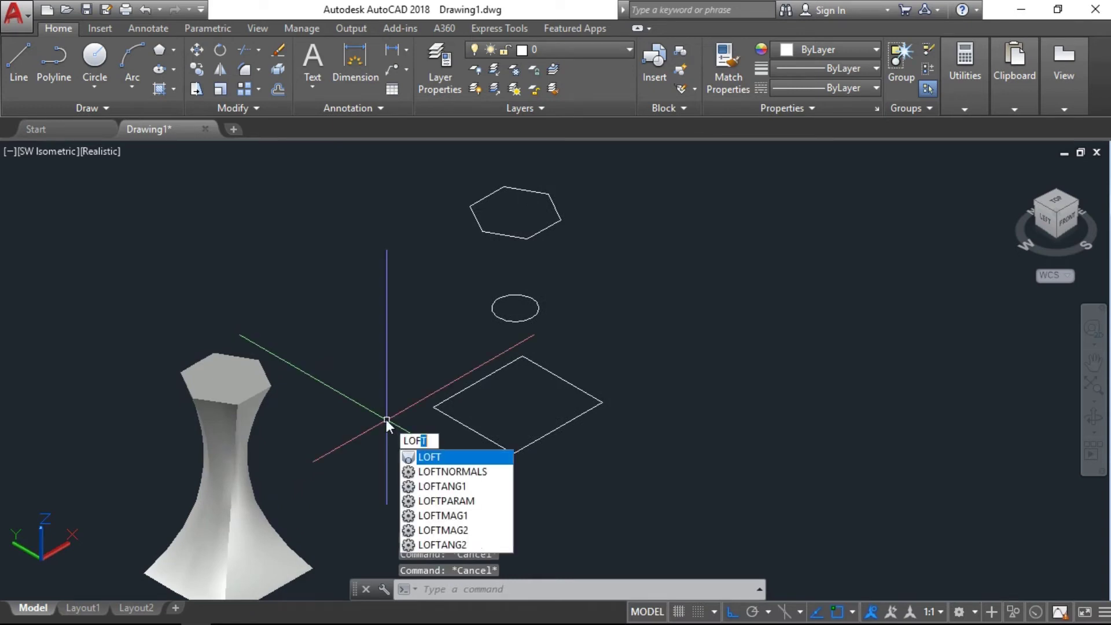
pyautogui.press('Return')
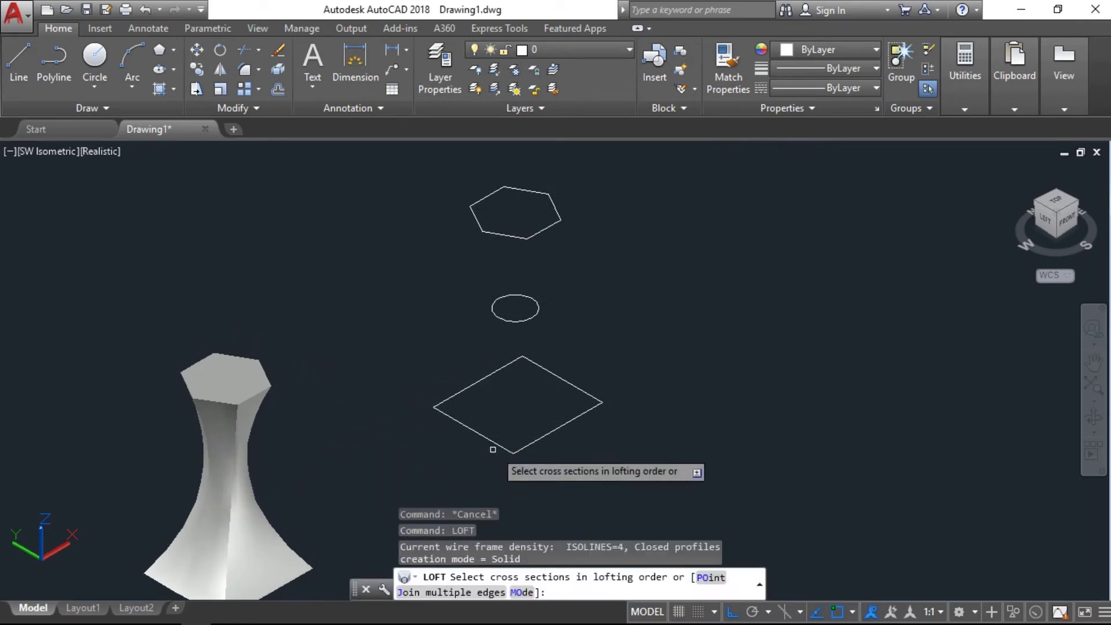
pyautogui.click(500, 444)
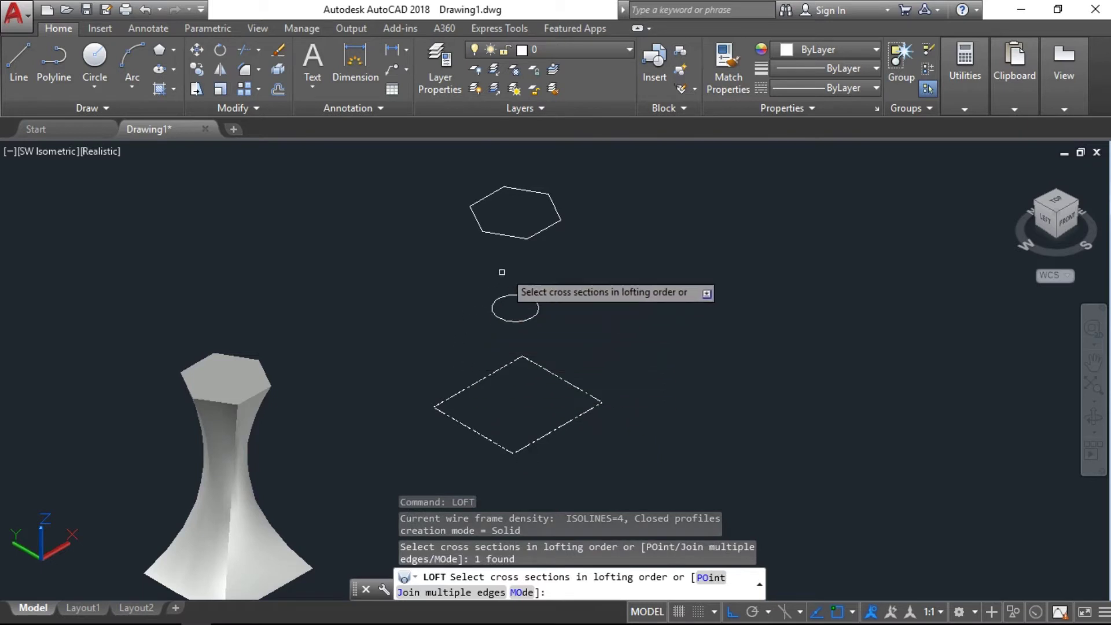
pyautogui.click(514, 237)
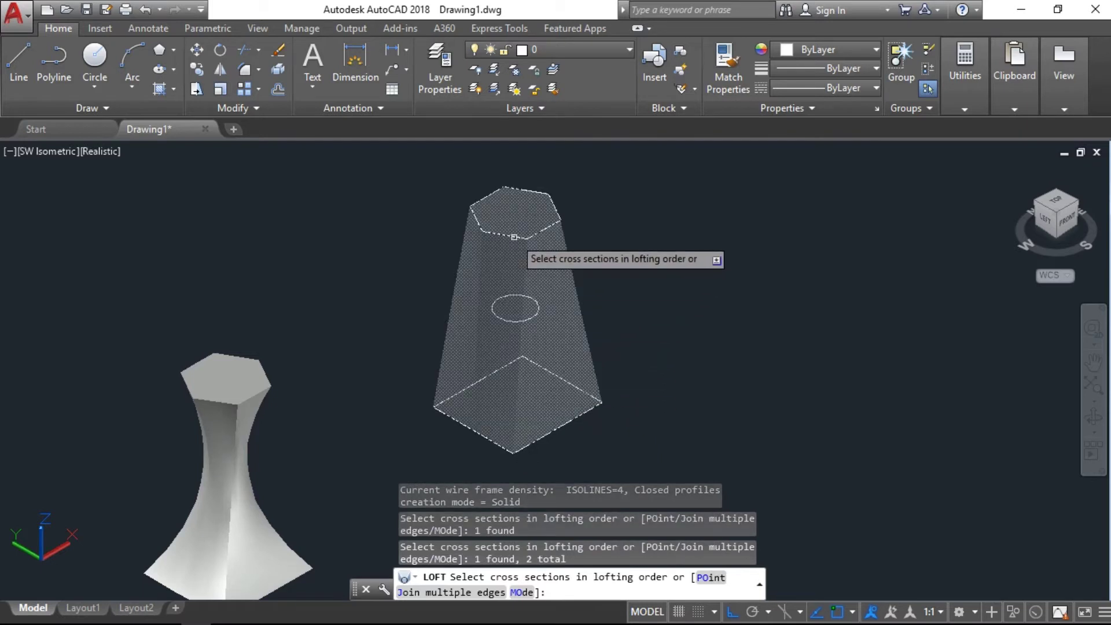
pyautogui.click(506, 320)
pyautogui.press('Return')
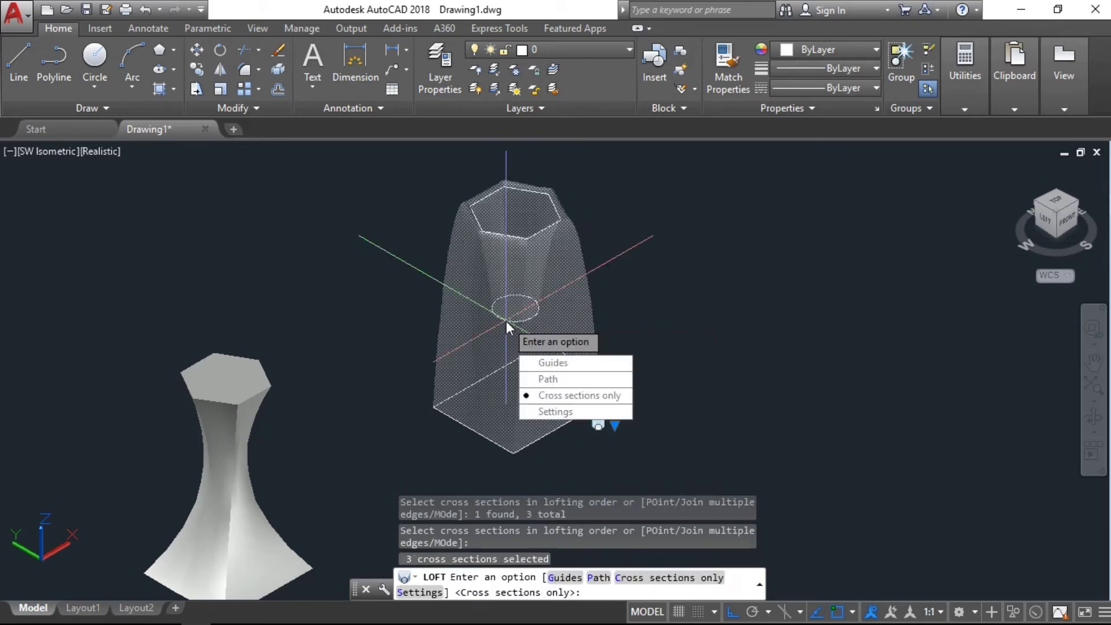
pyautogui.click(568, 396)
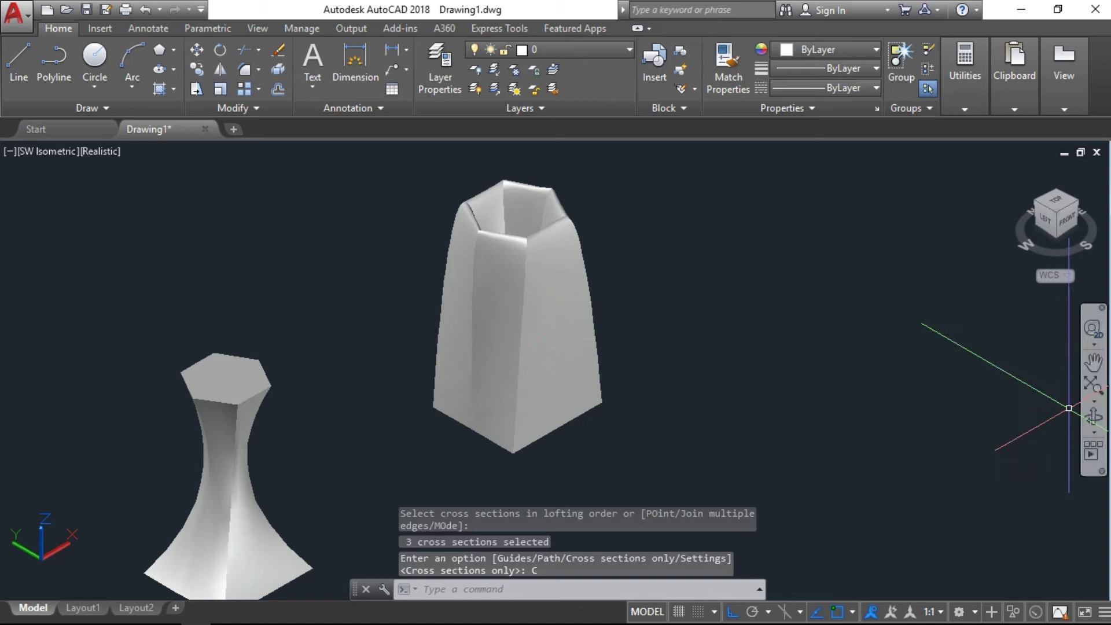
# - Orbit around the second loft to examine its shape and hollow upper end
pyautogui.click(1092, 418)
pyautogui.moveTo(533, 392); pyautogui.dragTo(514, 364)
pyautogui.press('Escape')
pyautogui.press('Escape')
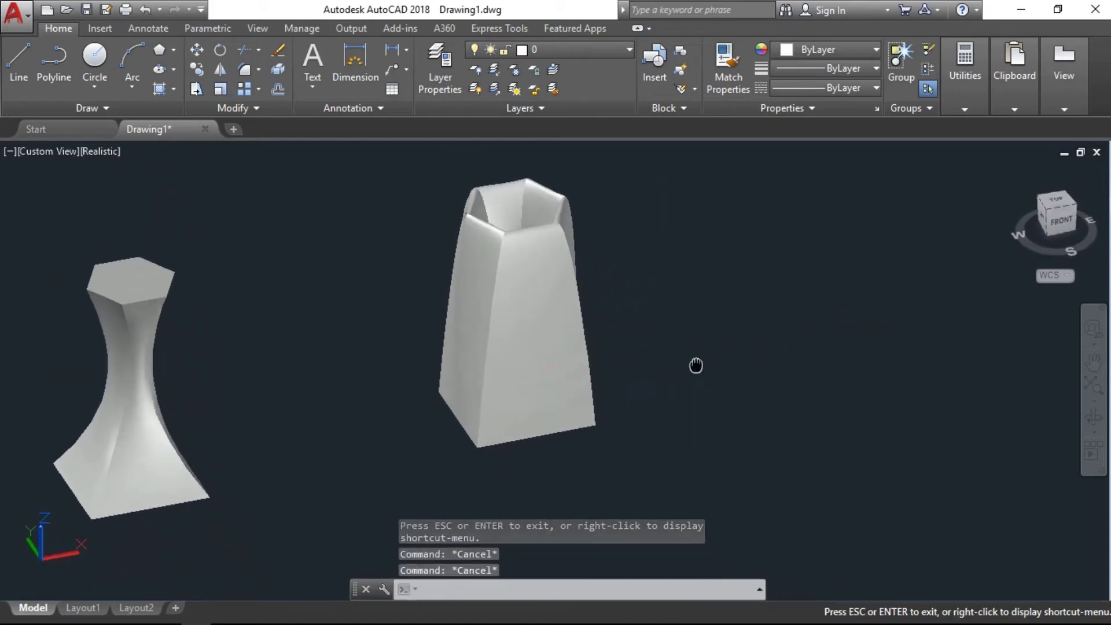
# - In the Top view, draw a nearly square rectangle about 36 units wide in the empty space beside the lofted solids
pyautogui.moveTo(697, 367); pyautogui.dragTo(474, 360, button='middle')
pyautogui.moveTo(573, 363); pyautogui.dragTo(579, 382, button='middle')
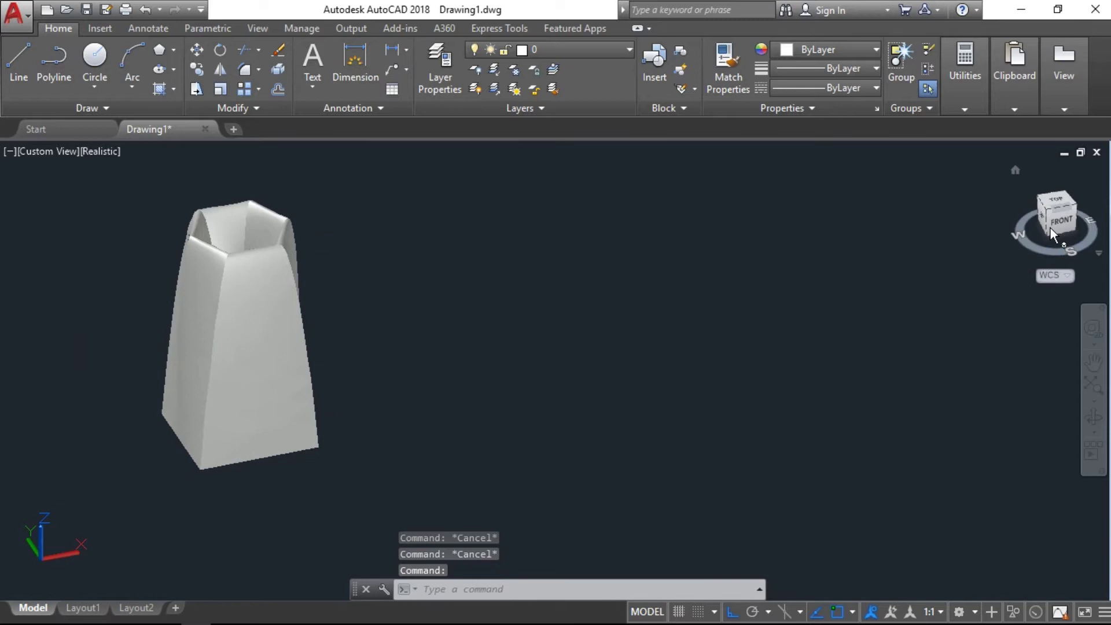
pyautogui.click(1057, 207)
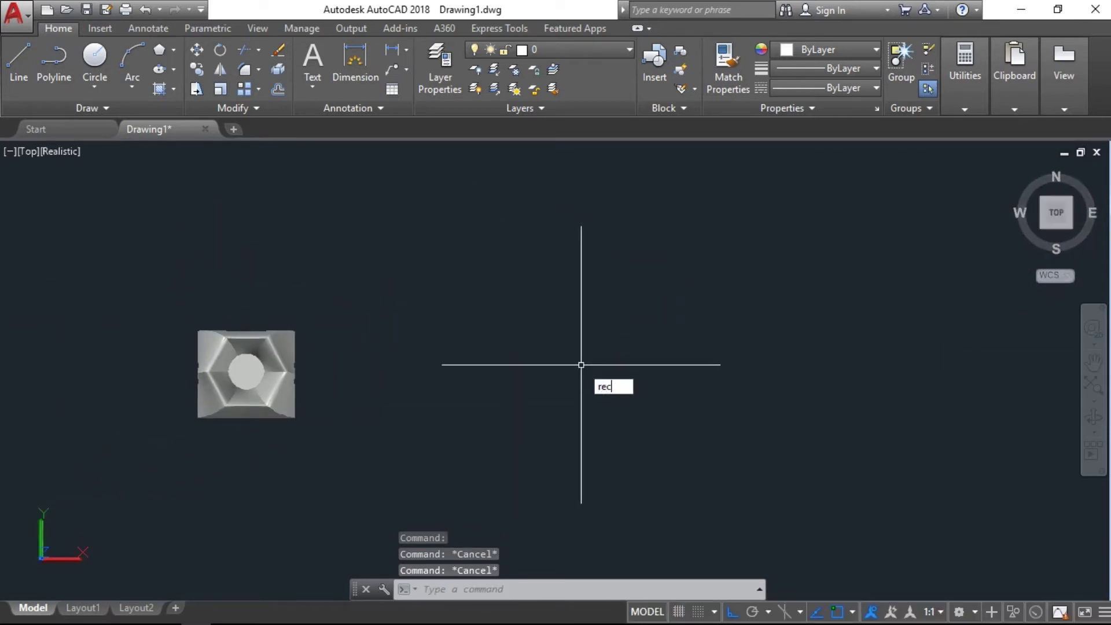
pyautogui.press('Return')
pyautogui.scroll(3, 544, 357)
pyautogui.click(450, 328)
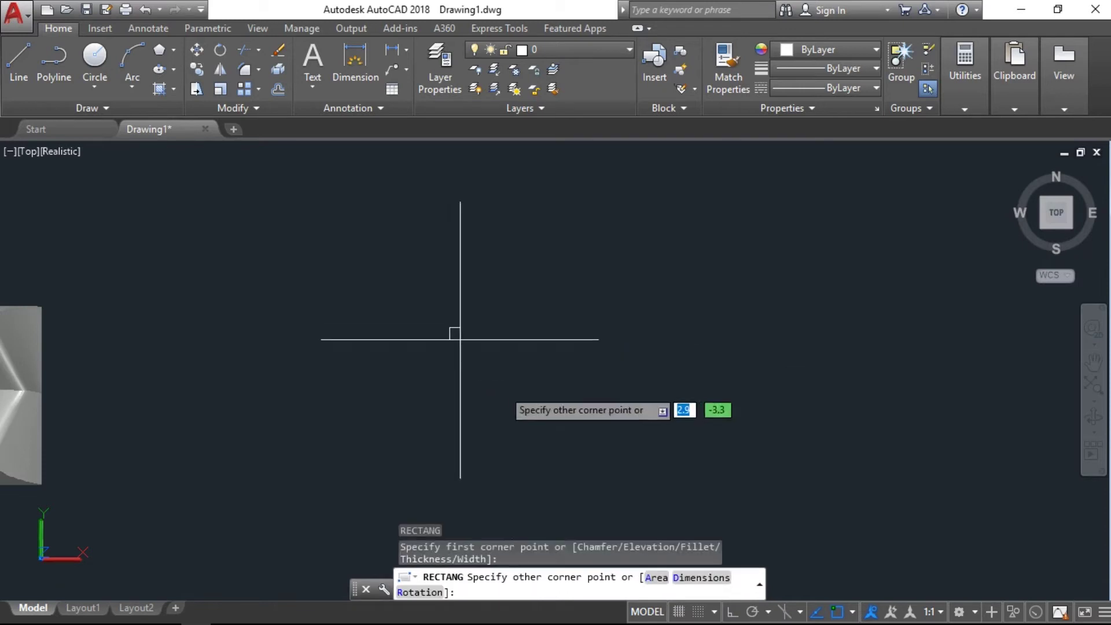
pyautogui.scroll(-4, 541, 417)
pyautogui.scroll(2, 544, 419)
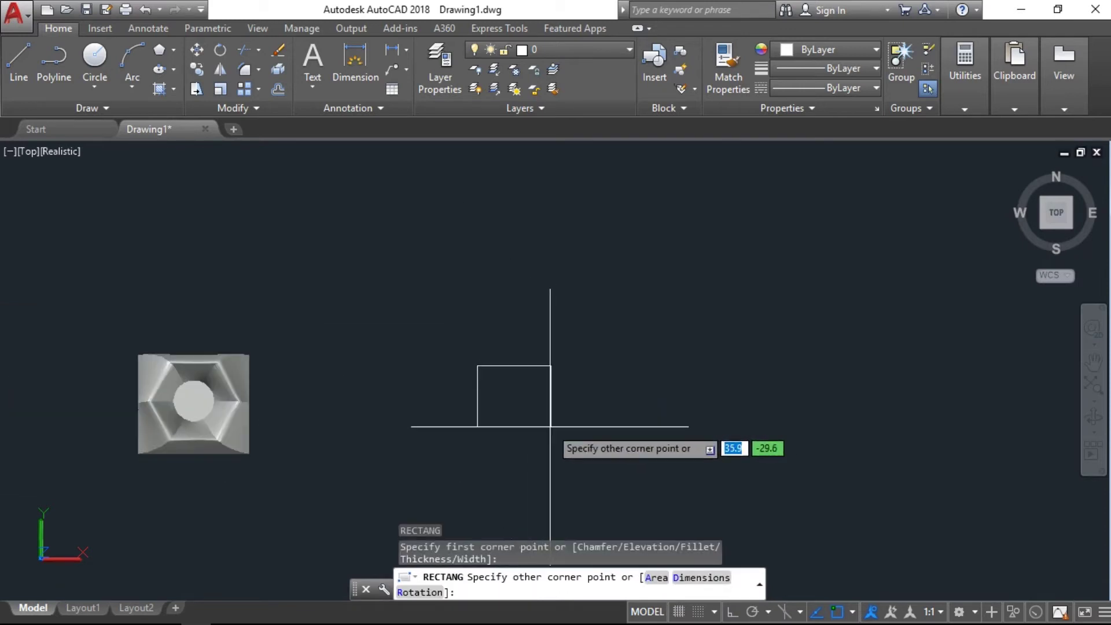
pyautogui.click(550, 427)
# - Draw a three-point arc with Ortho off, starting at the midpoint of the rectangle's right edge and curving up to the right
pyautogui.moveTo(622, 426); pyautogui.dragTo(523, 421, button='middle')
pyautogui.write('a')
pyautogui.press('Return')
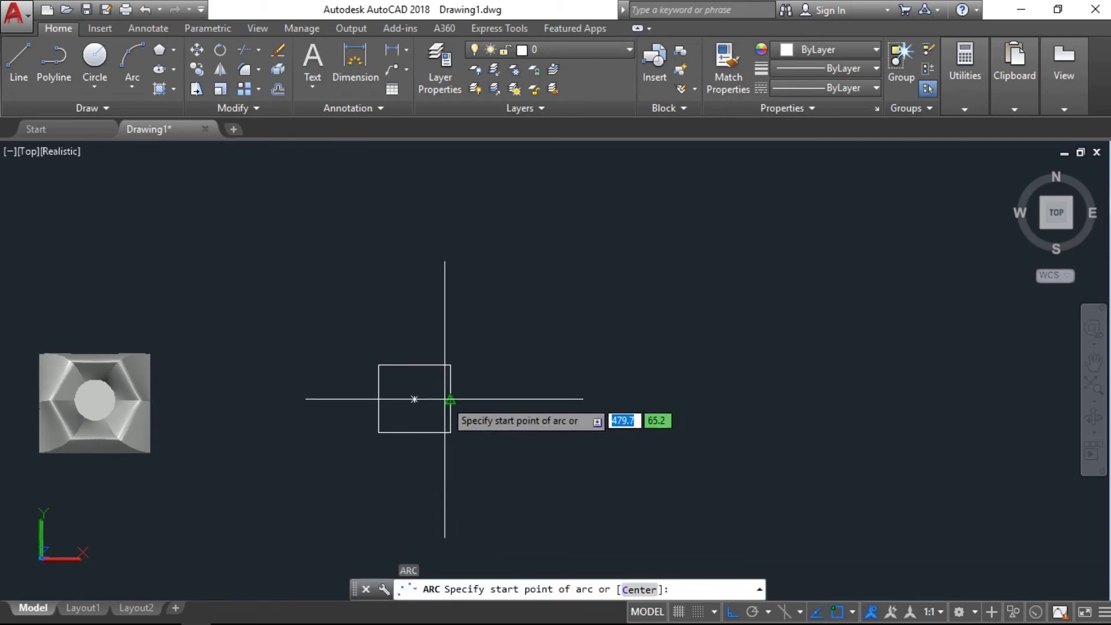
pyautogui.click(450, 398)
pyautogui.press('F8')
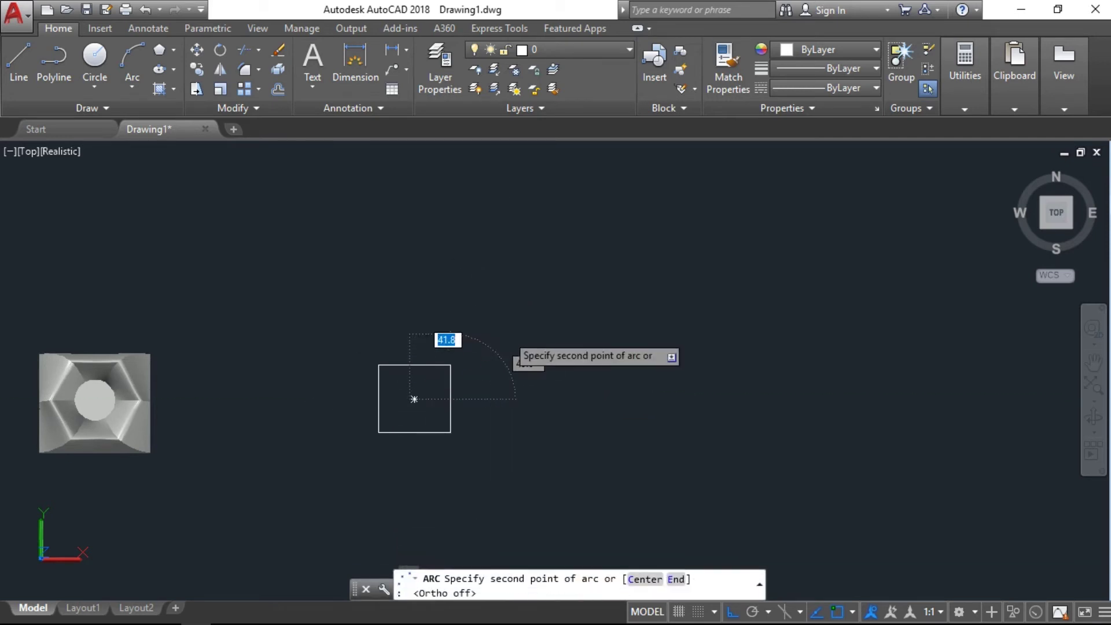
pyautogui.click(536, 286)
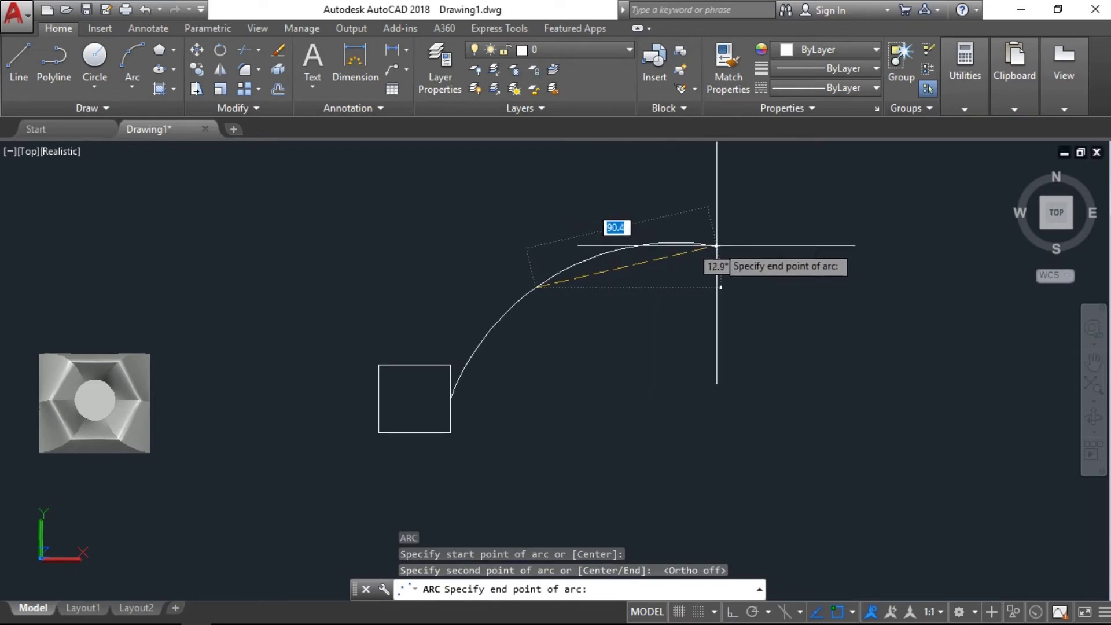
pyautogui.click(718, 238)
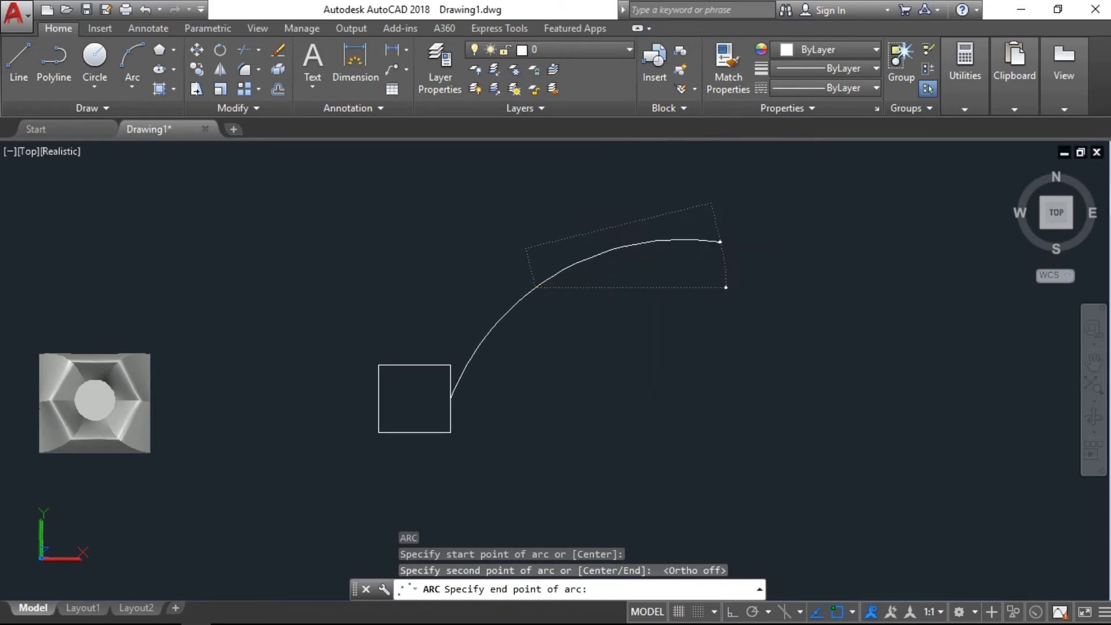
# - Copy the rectangle from its center about 180 units to the right along the X axis with Ortho on
pyautogui.moveTo(521, 400); pyautogui.dragTo(524, 368, button='middle')
pyautogui.click(453, 367)
pyautogui.click(404, 433)
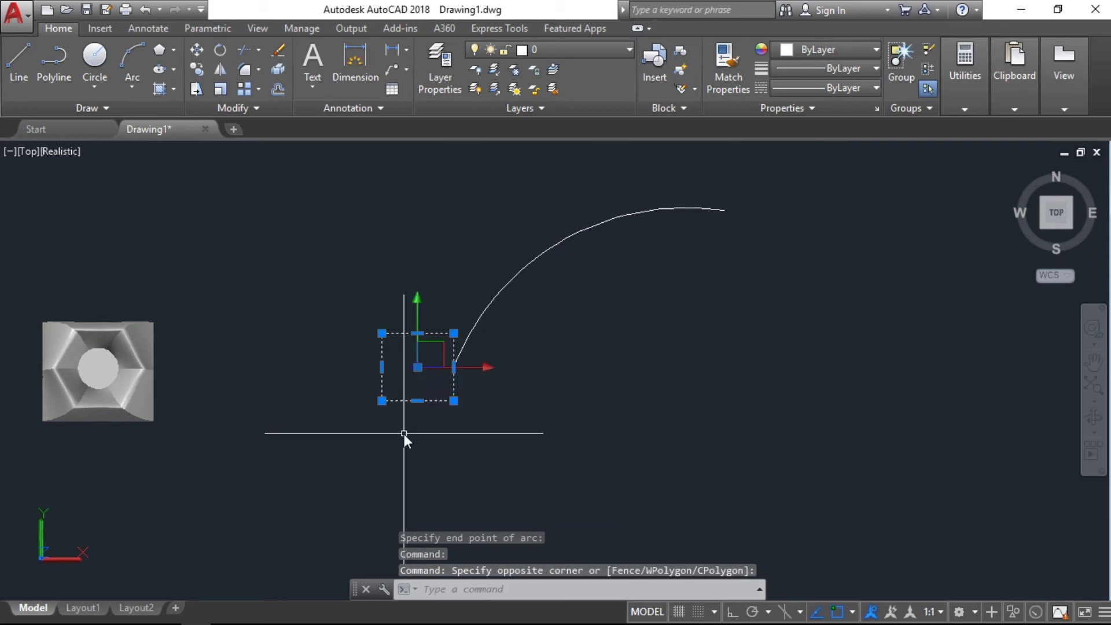
pyautogui.write('co')
pyautogui.press('Return')
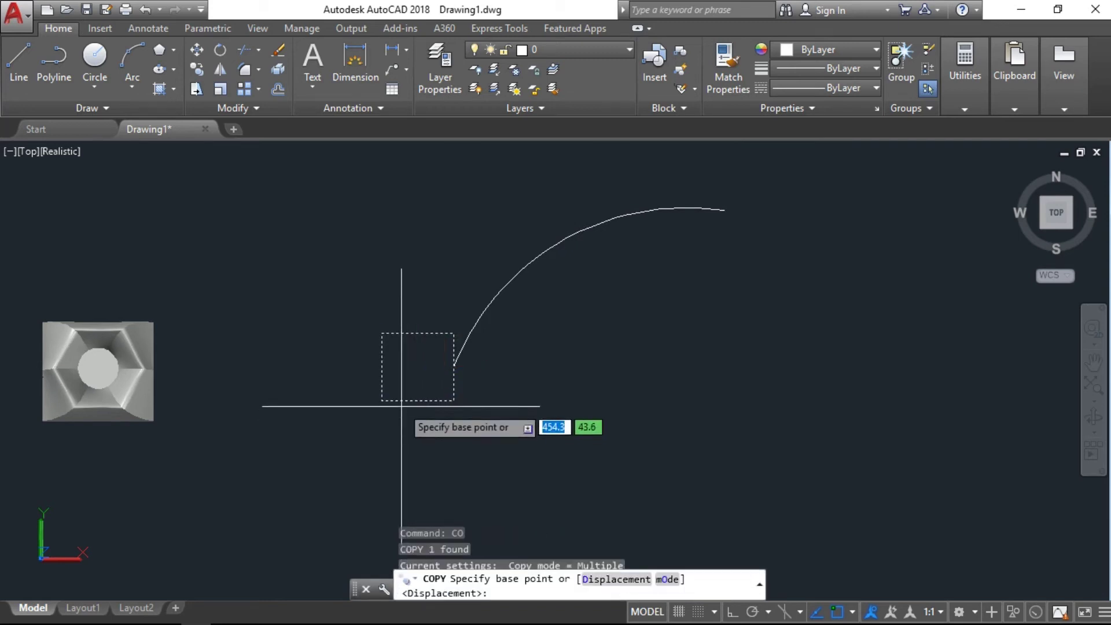
pyautogui.click(418, 367)
pyautogui.press('F8')
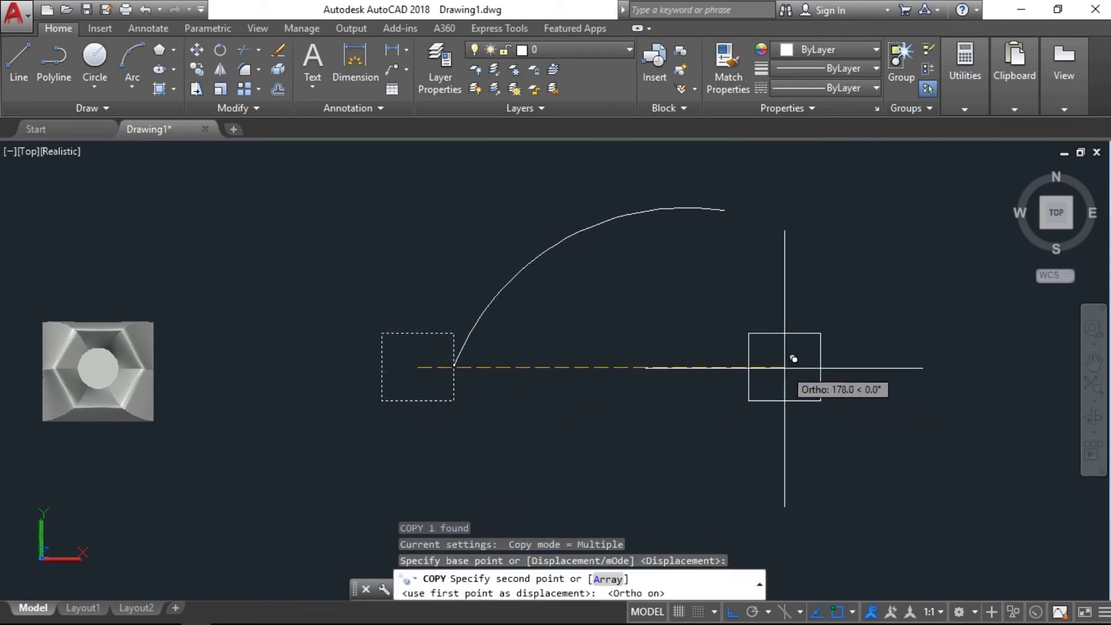
pyautogui.click(789, 366)
pyautogui.press('Escape')
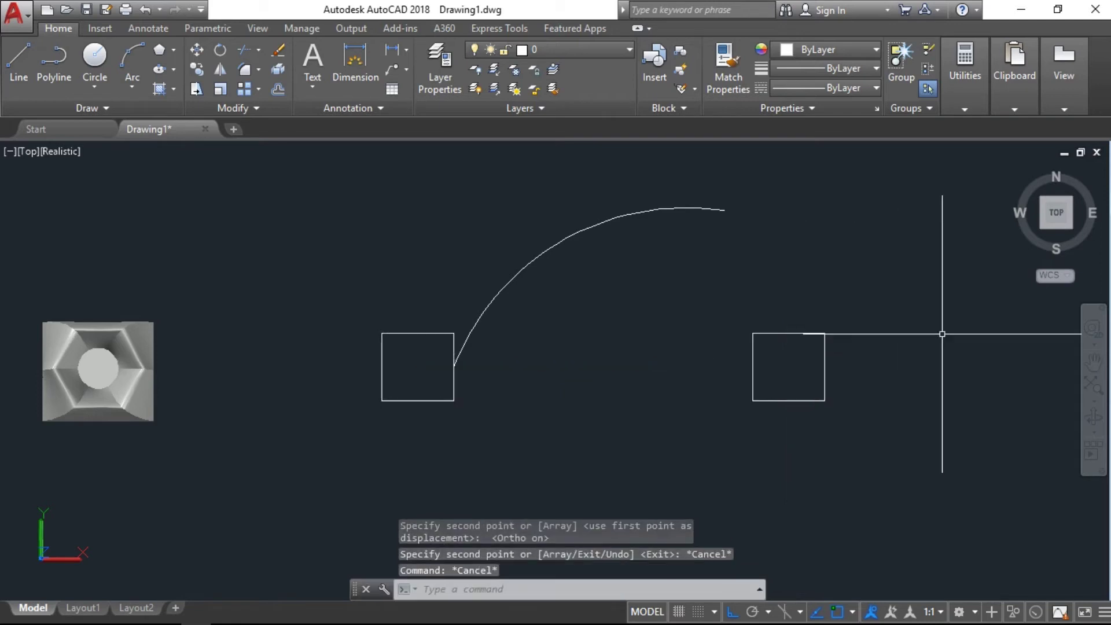
# - In the SW Isometric view, rotate the arc upright by 90 degrees about the X axis with 3DROTATE
pyautogui.click(1043, 228)
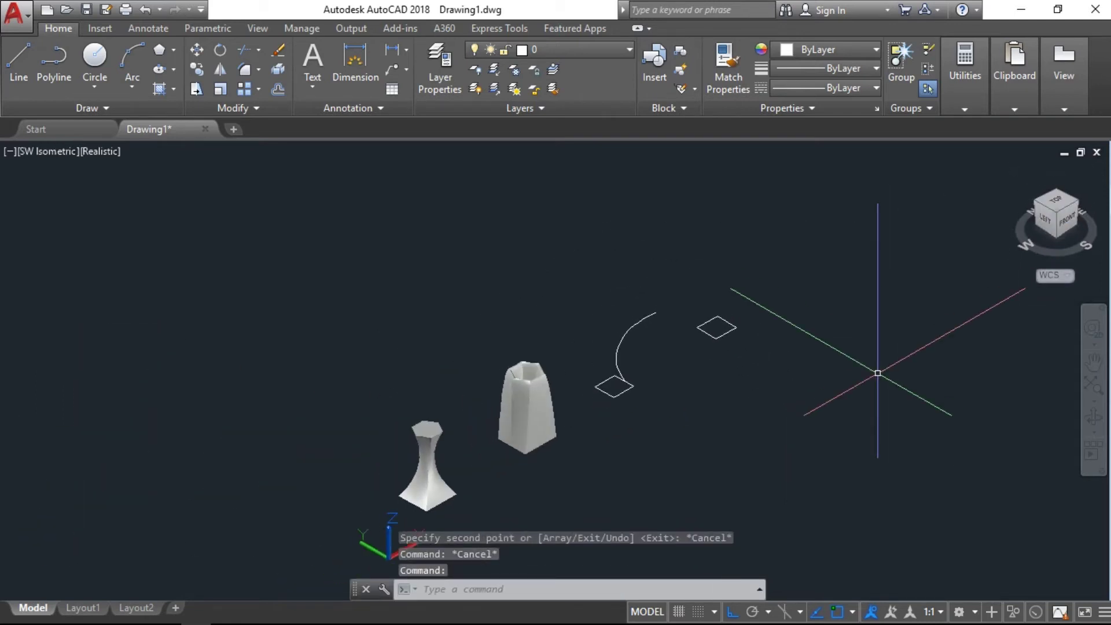
pyautogui.scroll(3, 639, 380)
pyautogui.moveTo(675, 367); pyautogui.dragTo(568, 397, button='middle')
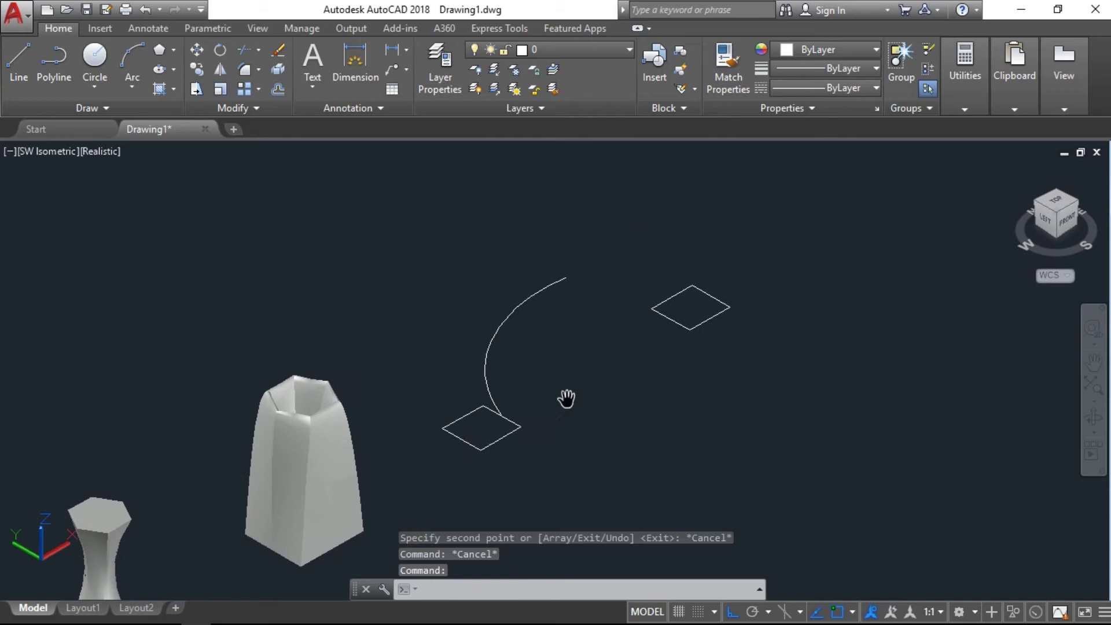
pyautogui.scroll(2, 528, 364)
pyautogui.moveTo(527, 363); pyautogui.dragTo(513, 371, button='middle')
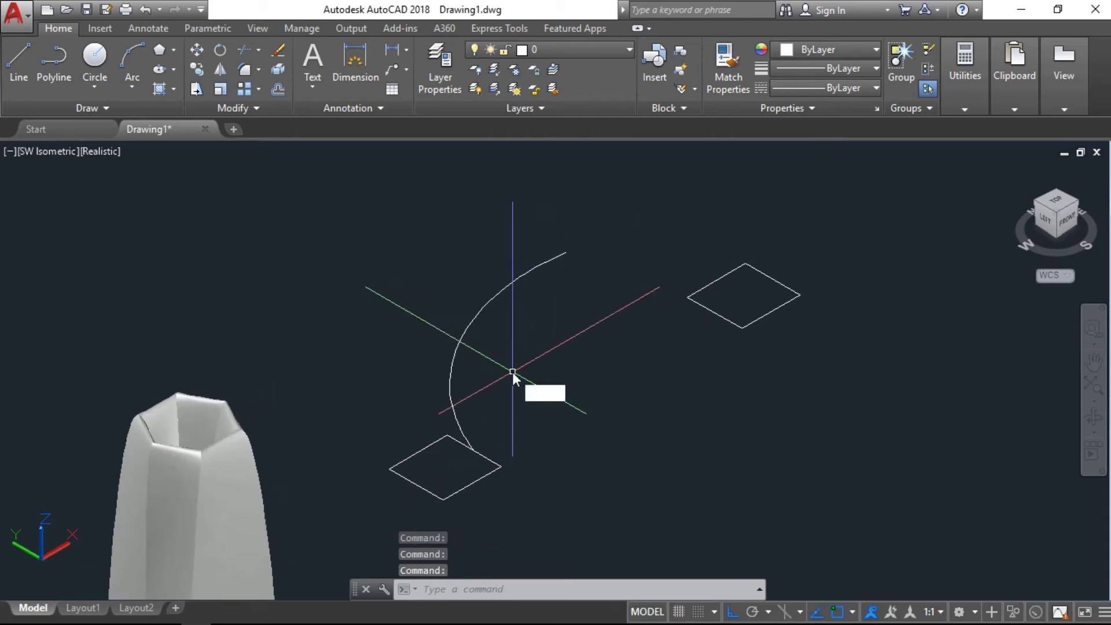
pyautogui.write('3dr')
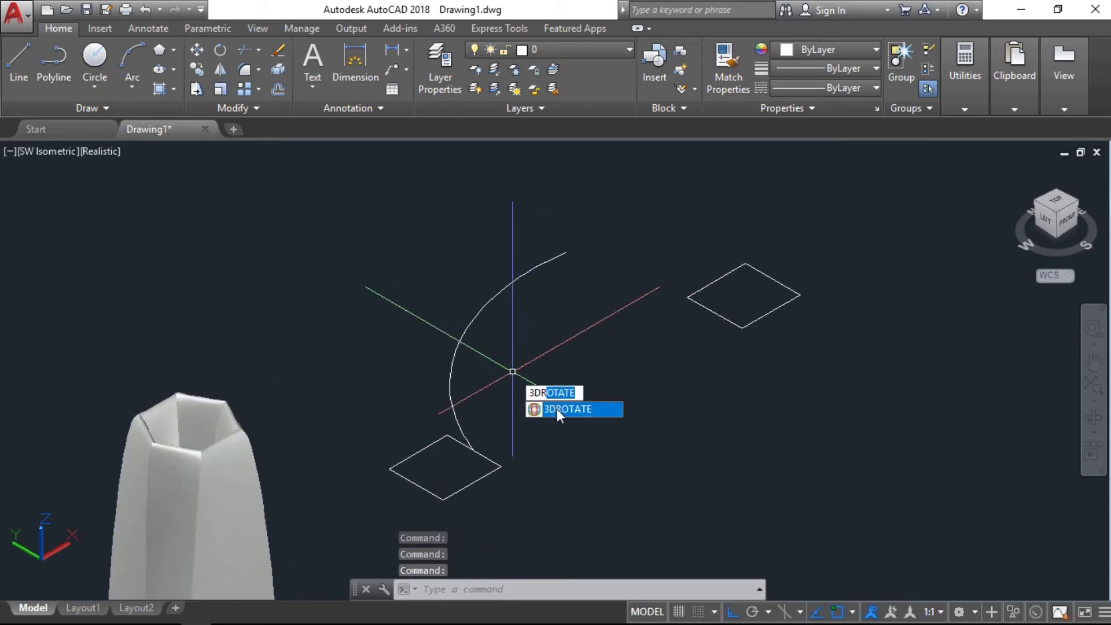
pyautogui.press('Return')
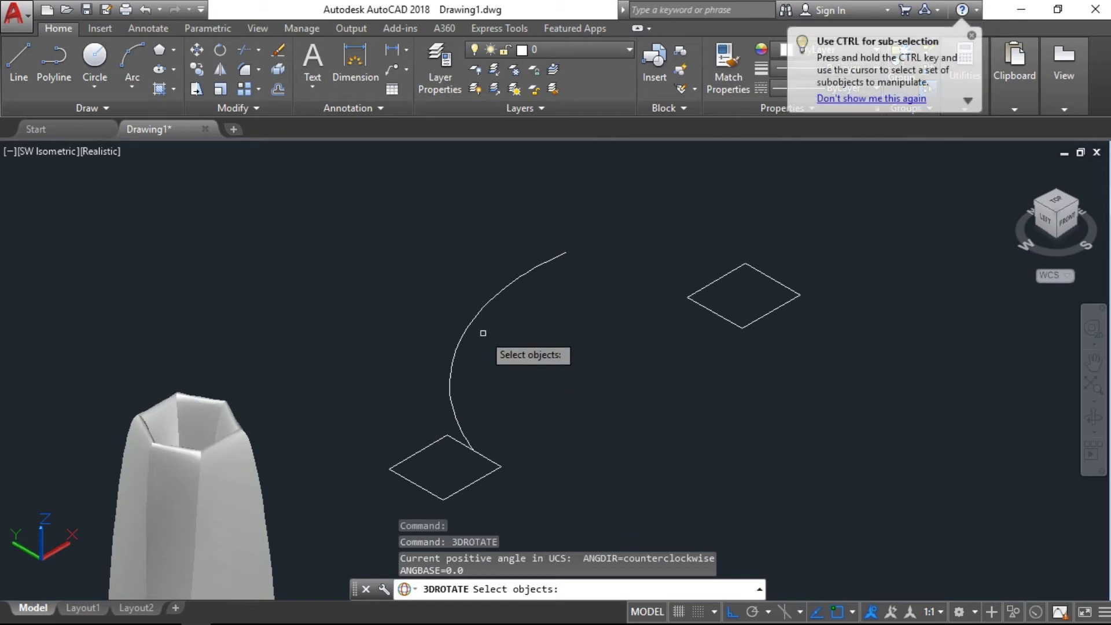
pyautogui.click(462, 334)
pyautogui.press('Return')
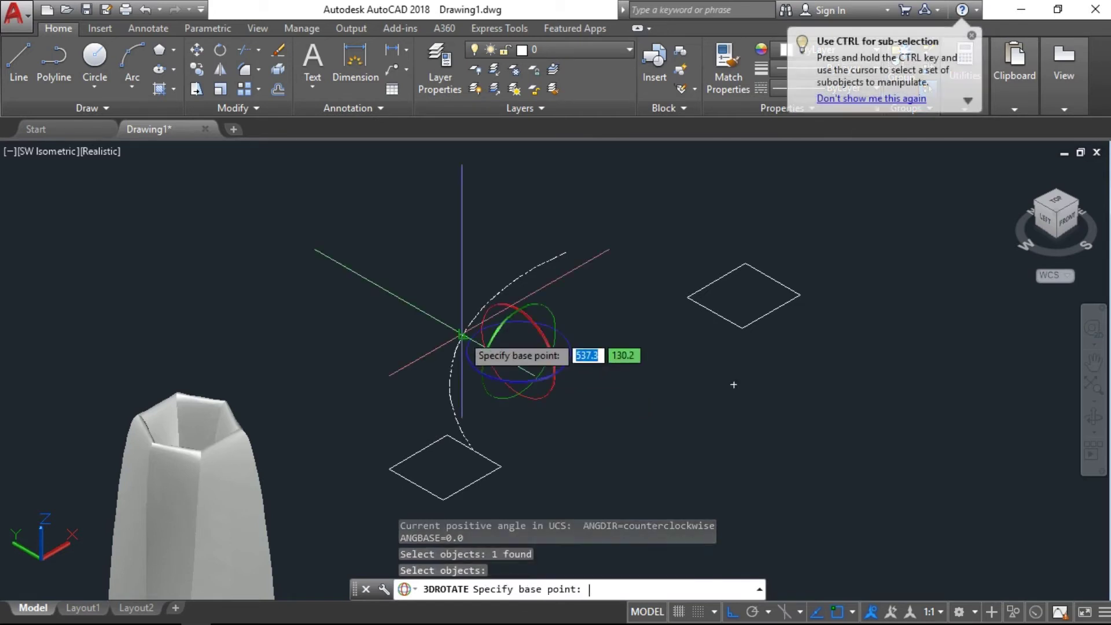
pyautogui.scroll(3, 522, 321)
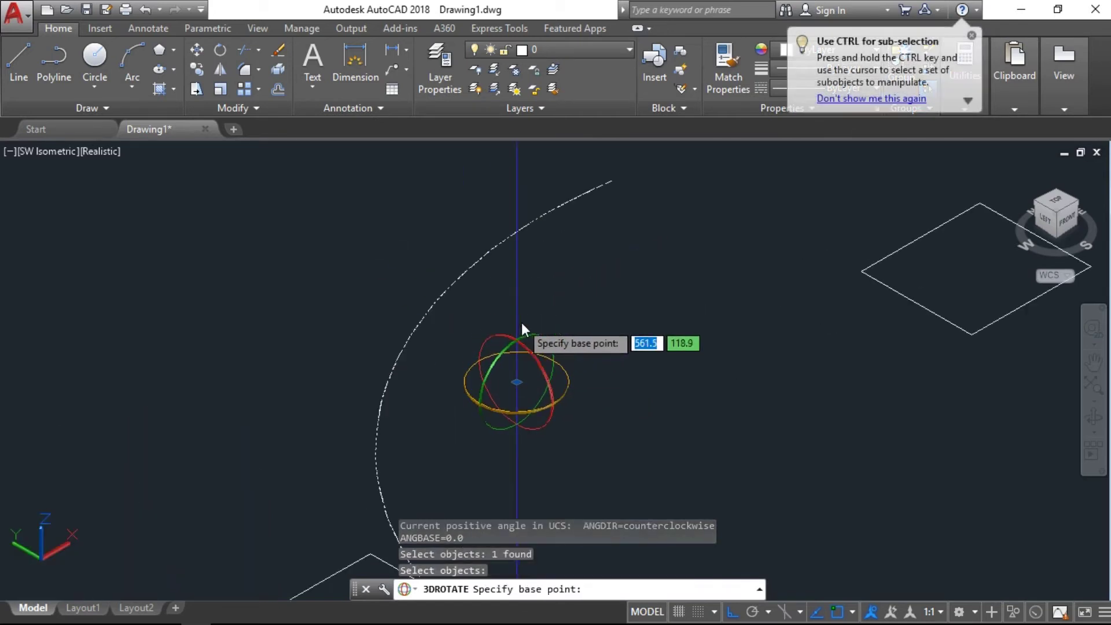
pyautogui.click(529, 353)
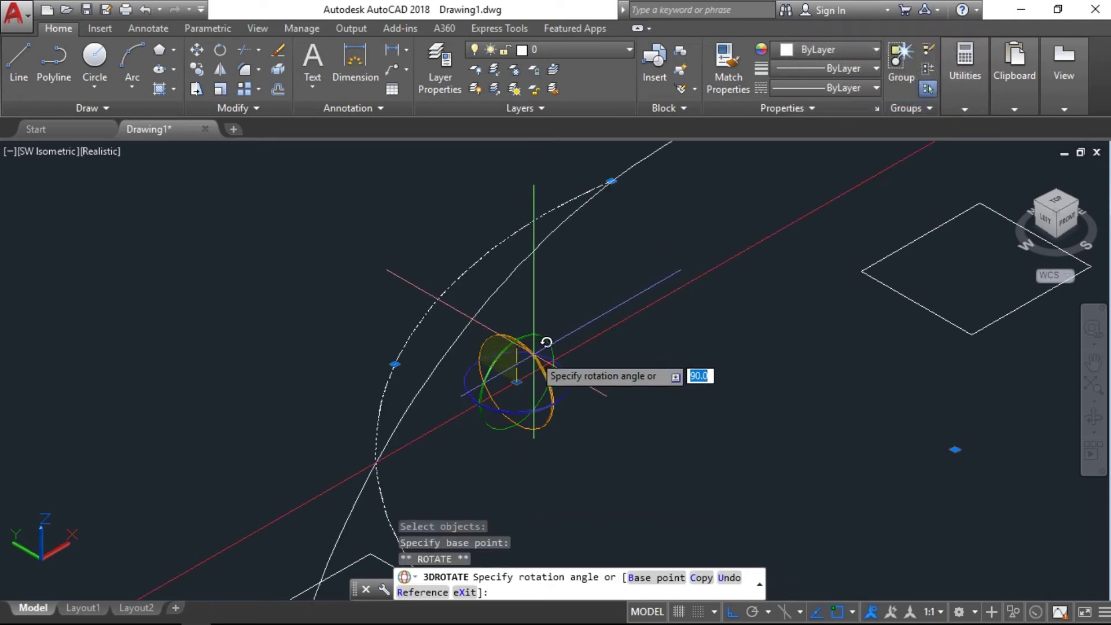
pyautogui.write('90')
pyautogui.press('Return')
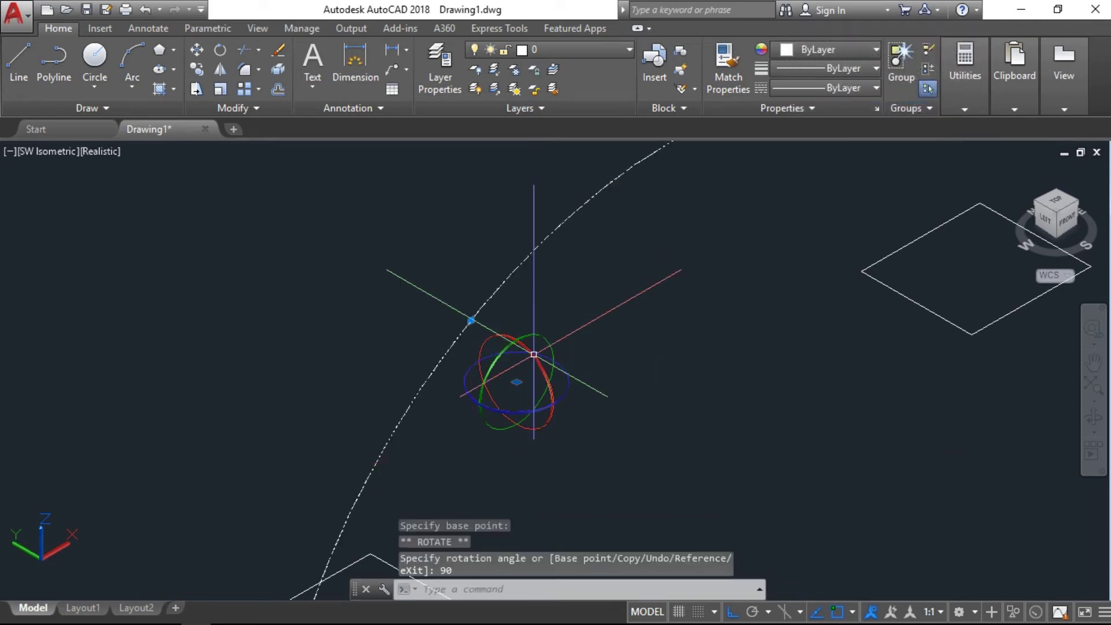
# - Rotate the copied rectangle by 90 degrees about the Y axis with 3DROTATE so it stands vertically
pyautogui.scroll(-4, 530, 360)
pyautogui.moveTo(621, 380); pyautogui.dragTo(372, 400, button='middle')
pyautogui.scroll(3, 434, 347)
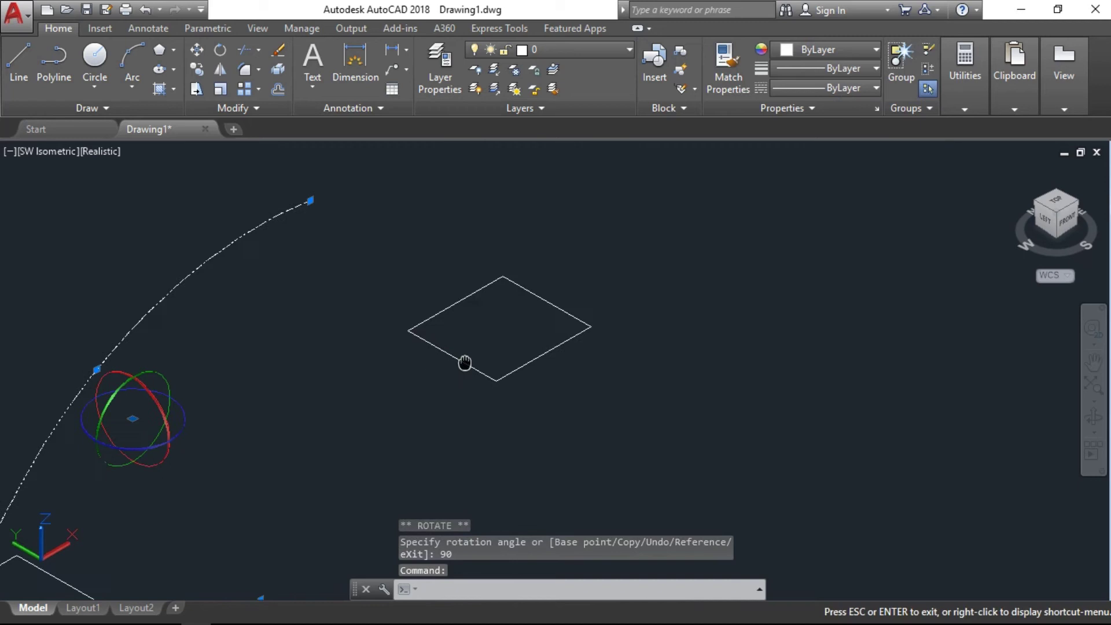
pyautogui.press('Escape')
pyautogui.click(477, 340)
pyautogui.click(428, 403)
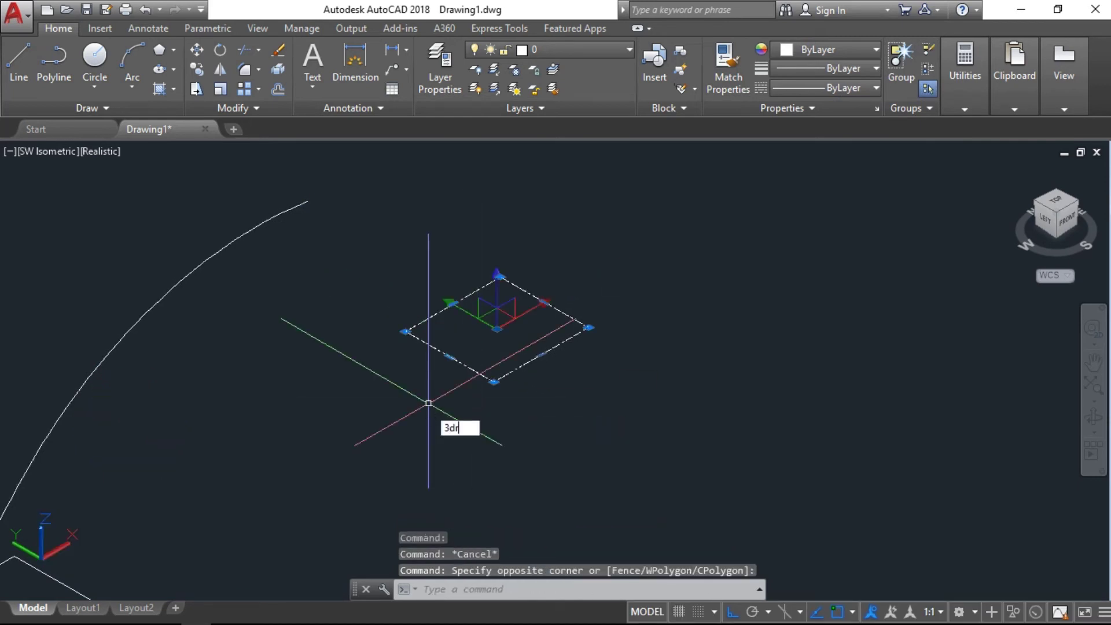
pyautogui.write('3dr')
pyautogui.press('Return')
pyautogui.scroll(2, 486, 304)
pyautogui.click(502, 298)
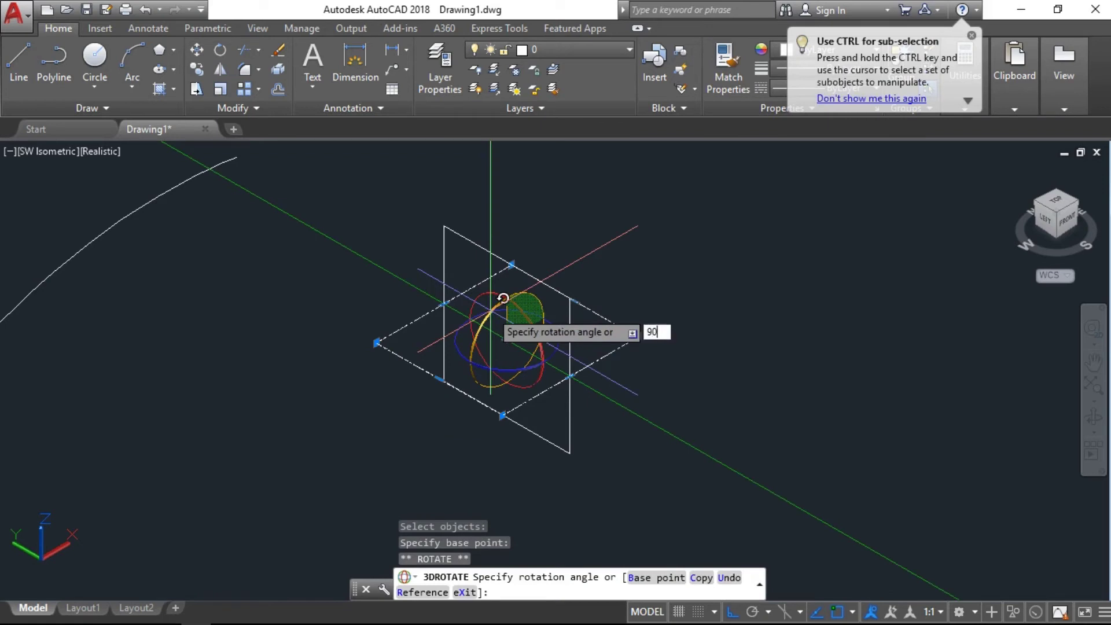
pyautogui.press('Return')
pyautogui.press('Escape')
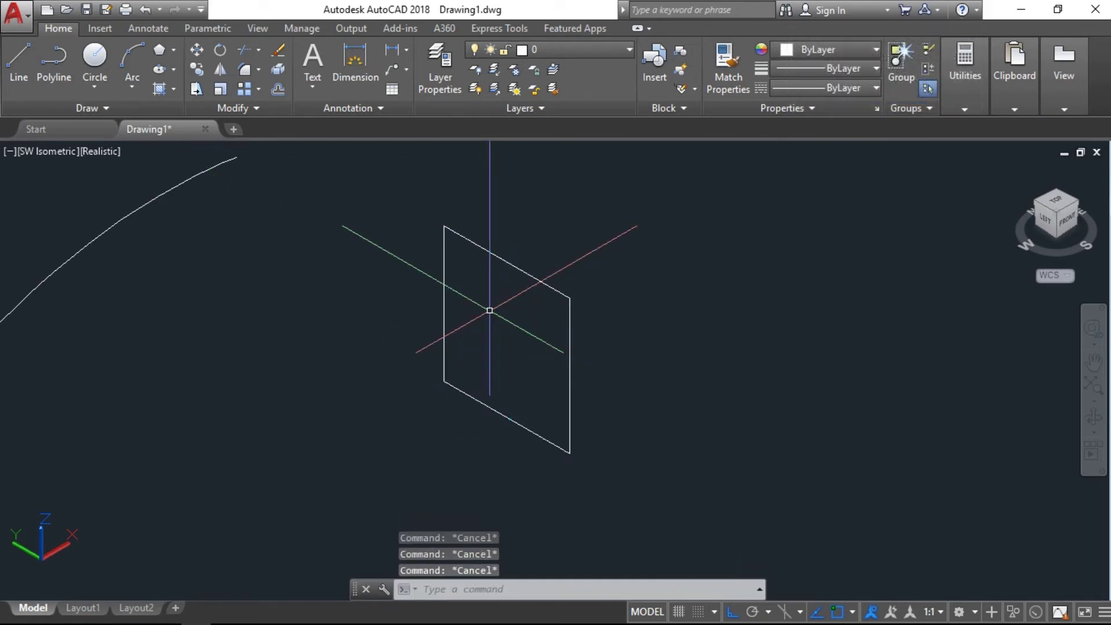
# - Move the arc from its lower endpoint to the midpoint of the flat rectangle's edge facing the upright rectangle
pyautogui.scroll(-4, 489, 311)
pyautogui.moveTo(459, 352); pyautogui.dragTo(531, 283, button='middle')
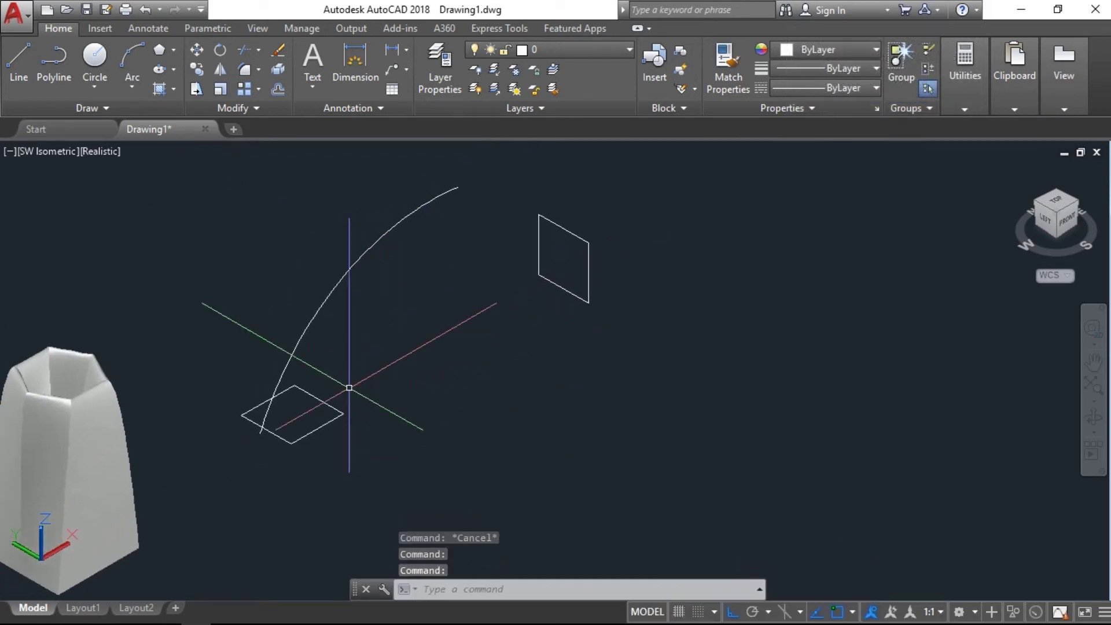
pyautogui.scroll(2, 322, 352)
pyautogui.click(298, 280)
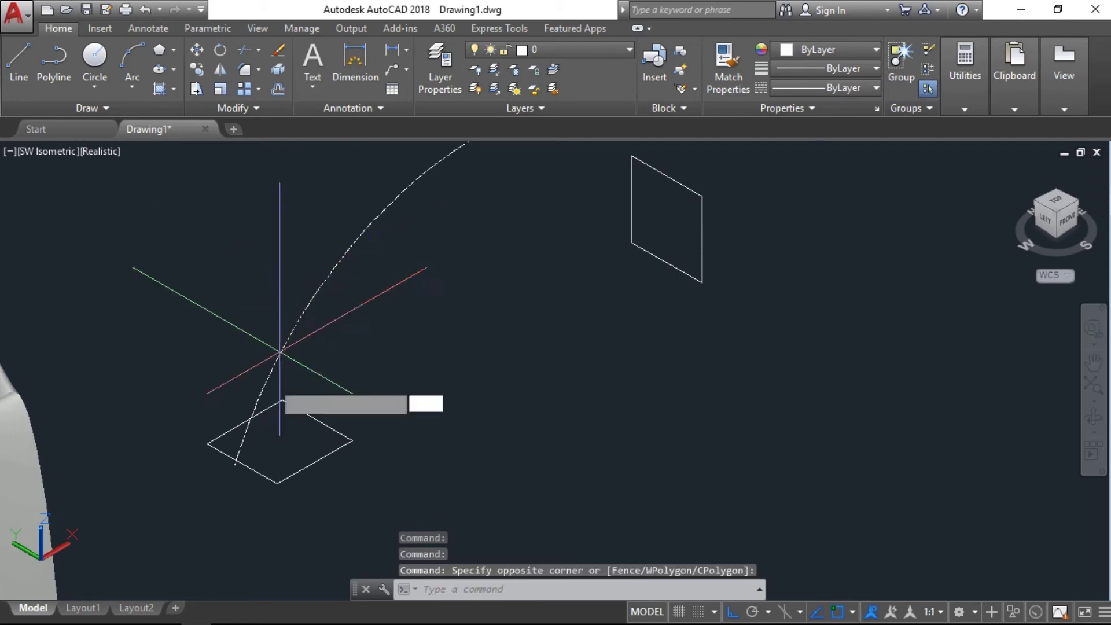
pyautogui.click(283, 400)
pyautogui.write('m')
pyautogui.press('Return')
pyautogui.scroll(1, 258, 452)
pyautogui.click(224, 475)
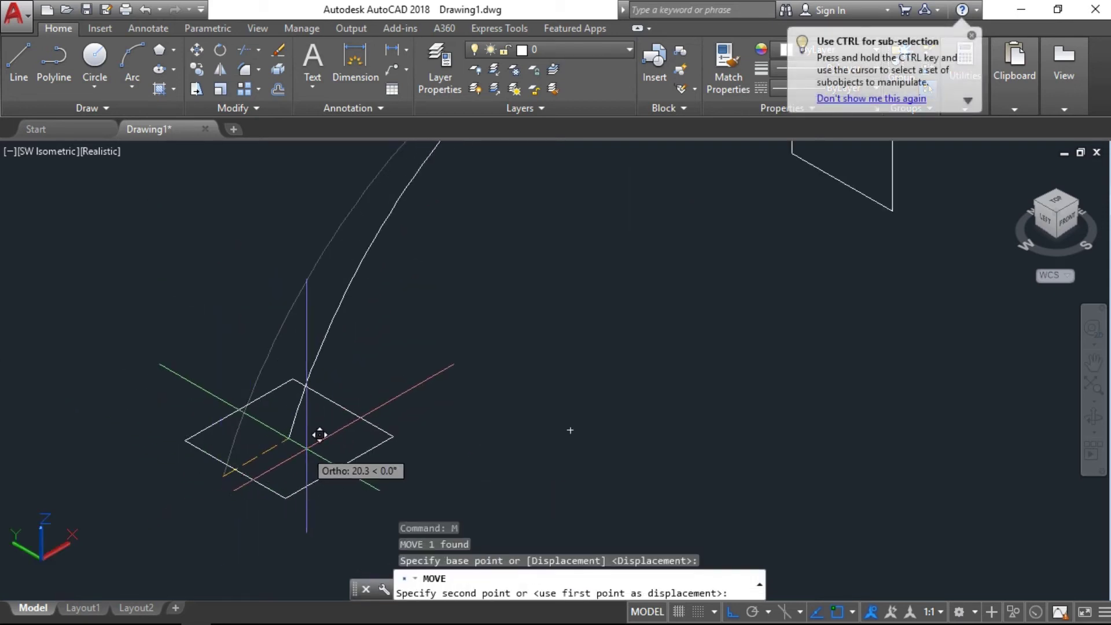
pyautogui.click(342, 409)
# - Move the upright rectangle from the midpoint of its lower edge to the arc's upper endpoint
pyautogui.scroll(-4, 376, 417)
pyautogui.moveTo(376, 417); pyautogui.dragTo(277, 483, button='middle')
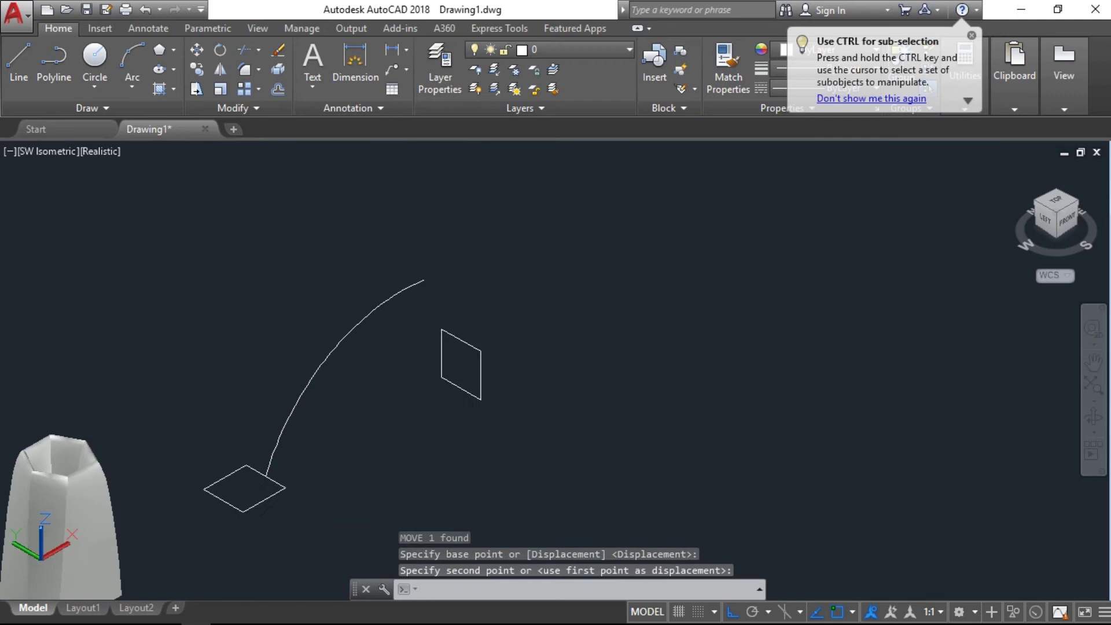
pyautogui.click(496, 367)
pyautogui.click(456, 403)
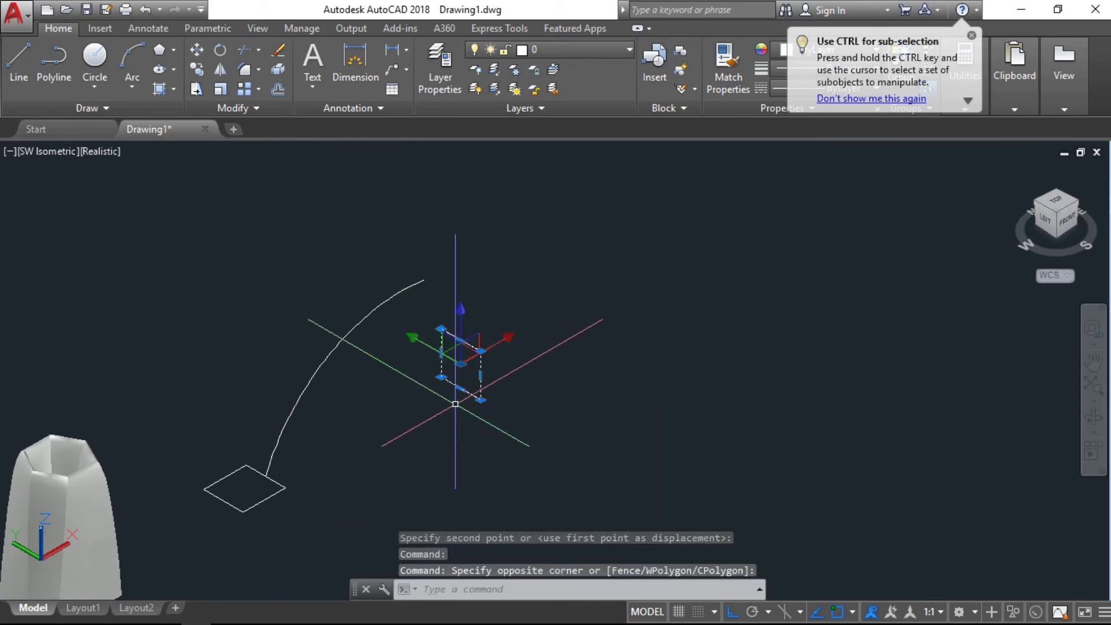
pyautogui.write('m')
pyautogui.press('Return')
pyautogui.scroll(3, 456, 404)
pyautogui.click(463, 318)
pyautogui.moveTo(474, 355); pyautogui.dragTo(476, 485, button='middle')
pyautogui.click(403, 329)
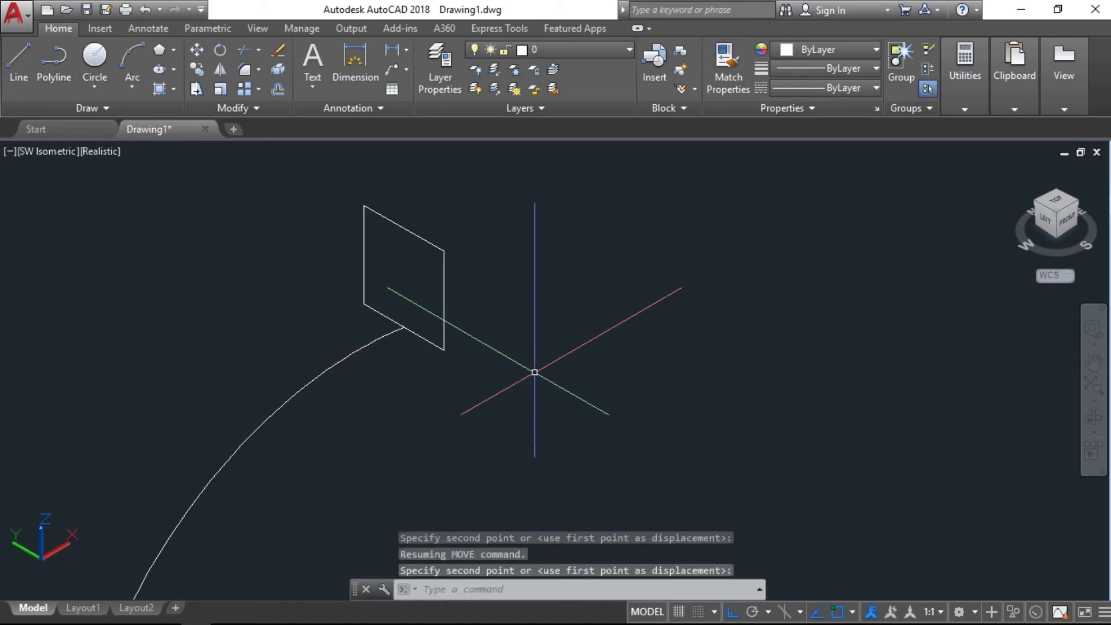
# - Loft the flat rectangle to the upright rectangle with the Path option, using the arc as the path
pyautogui.scroll(-4, 535, 372)
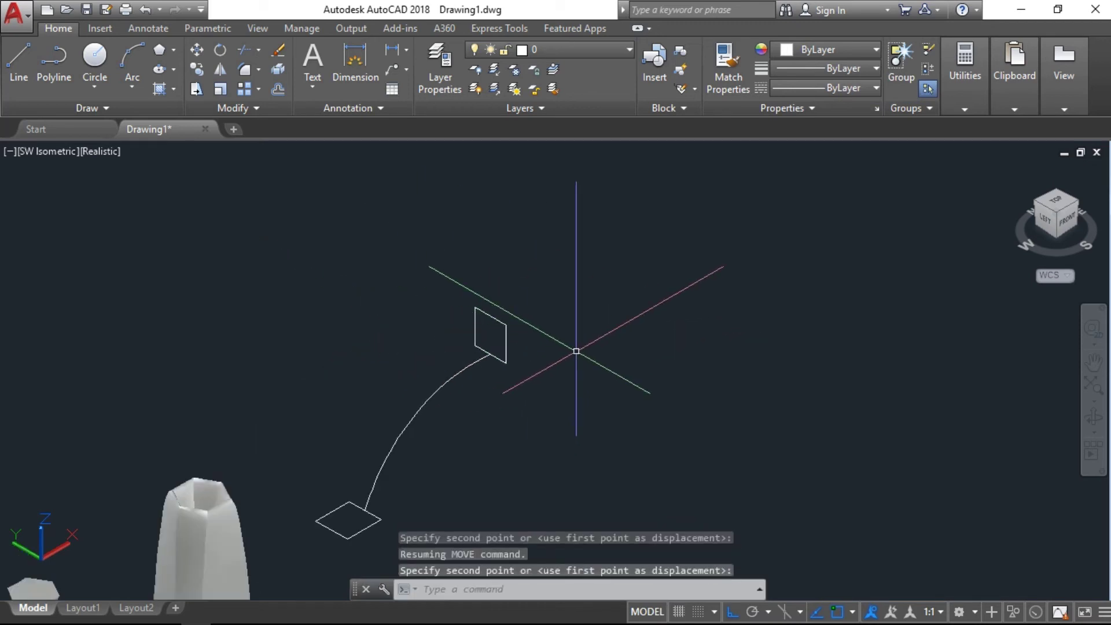
pyautogui.click(1091, 429)
pyautogui.moveTo(563, 454); pyautogui.dragTo(541, 422)
pyautogui.scroll(4, 387, 422)
pyautogui.moveTo(412, 434); pyautogui.dragTo(434, 409, button='middle')
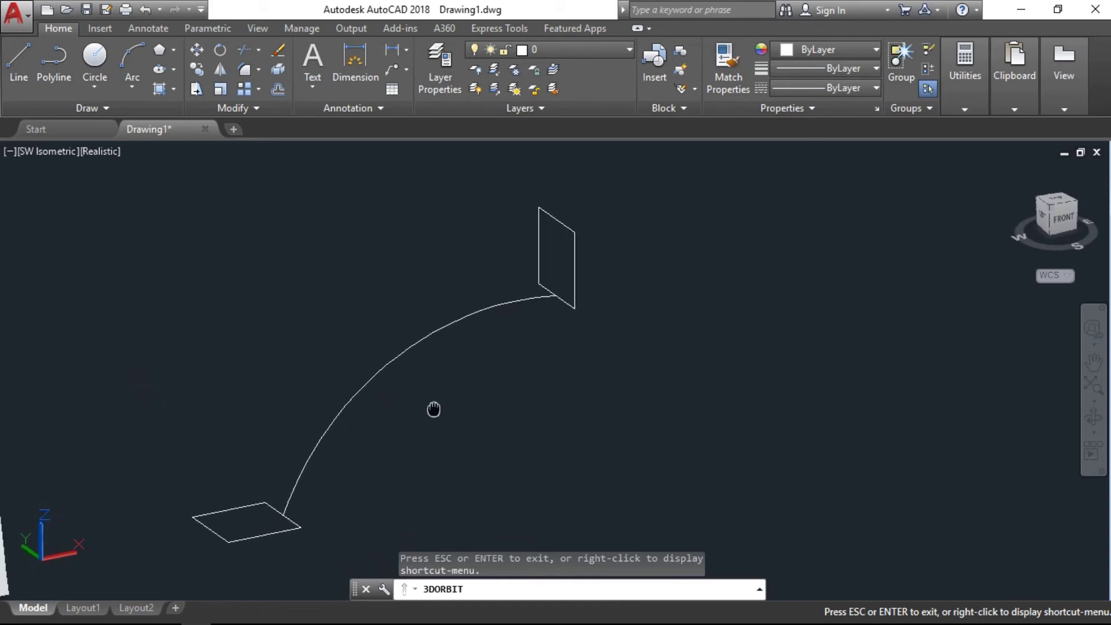
pyautogui.press('Escape')
pyautogui.press('Escape')
pyautogui.write('lo')
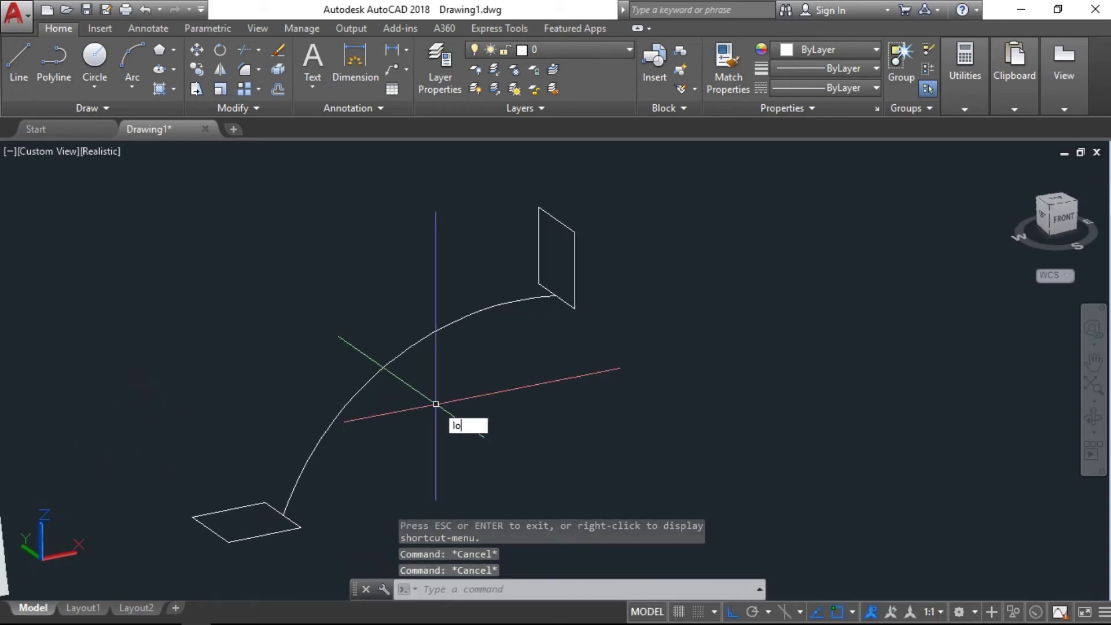
pyautogui.write('f')
pyautogui.click(484, 444)
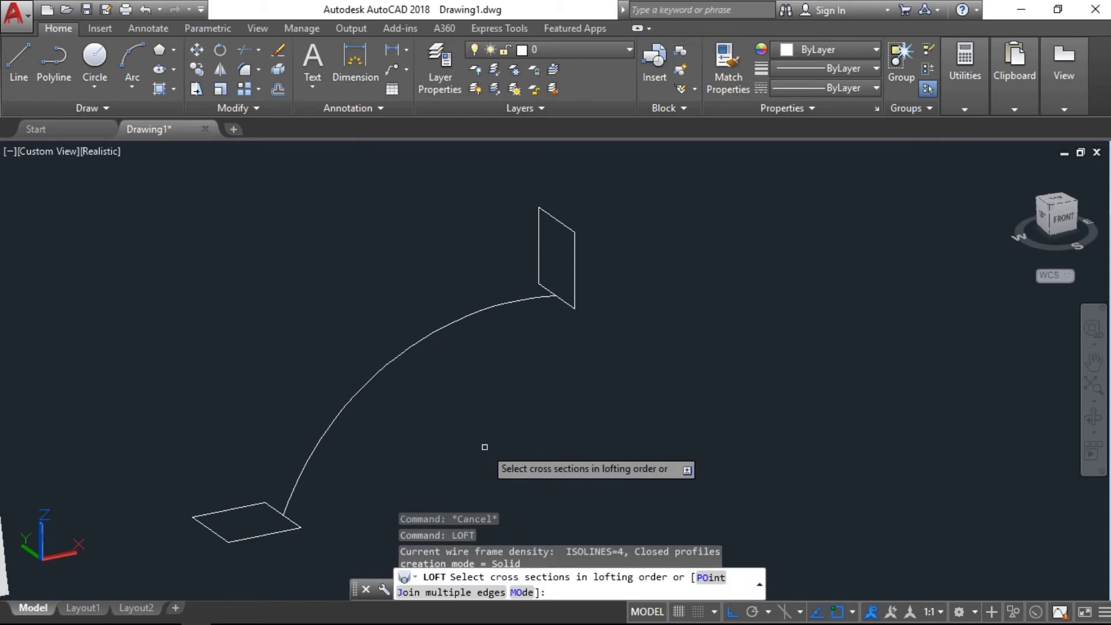
pyautogui.click(279, 531)
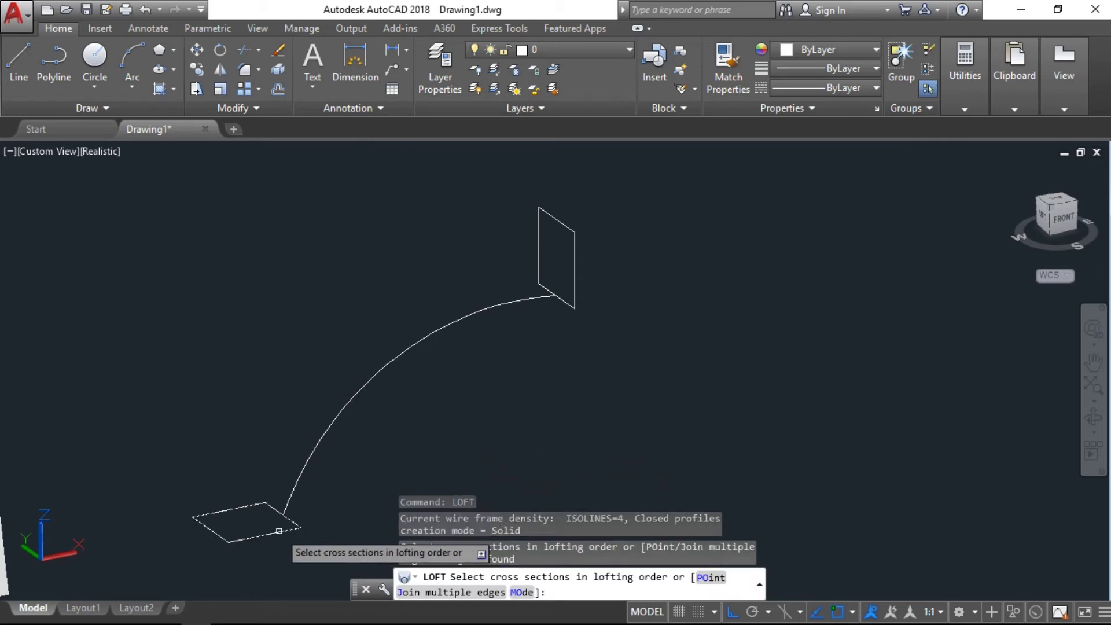
pyautogui.click(575, 264)
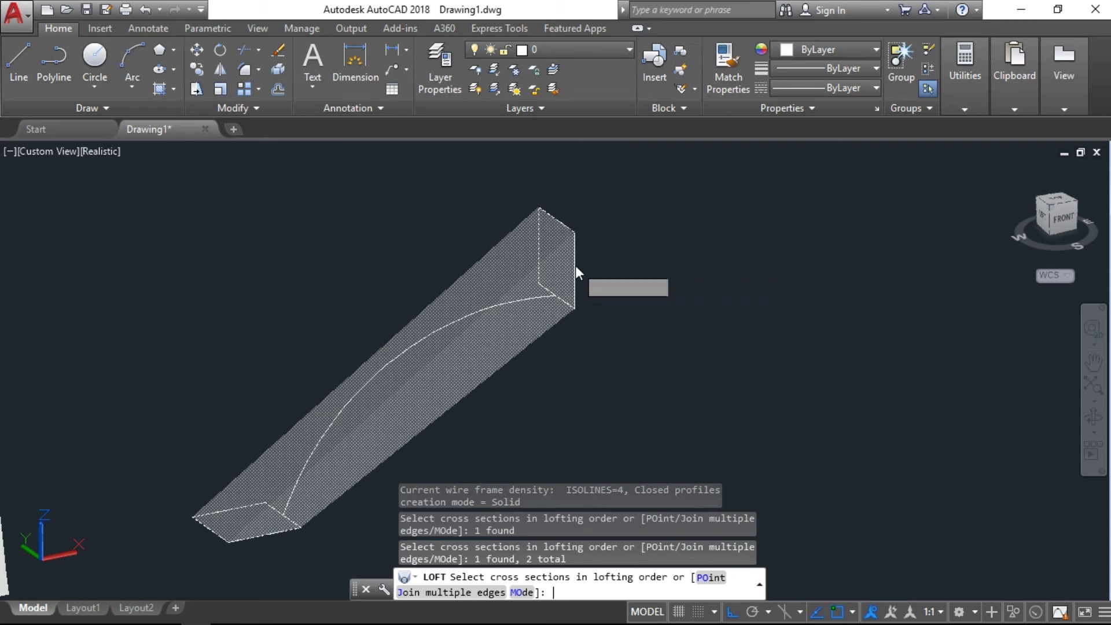
pyautogui.press('Return')
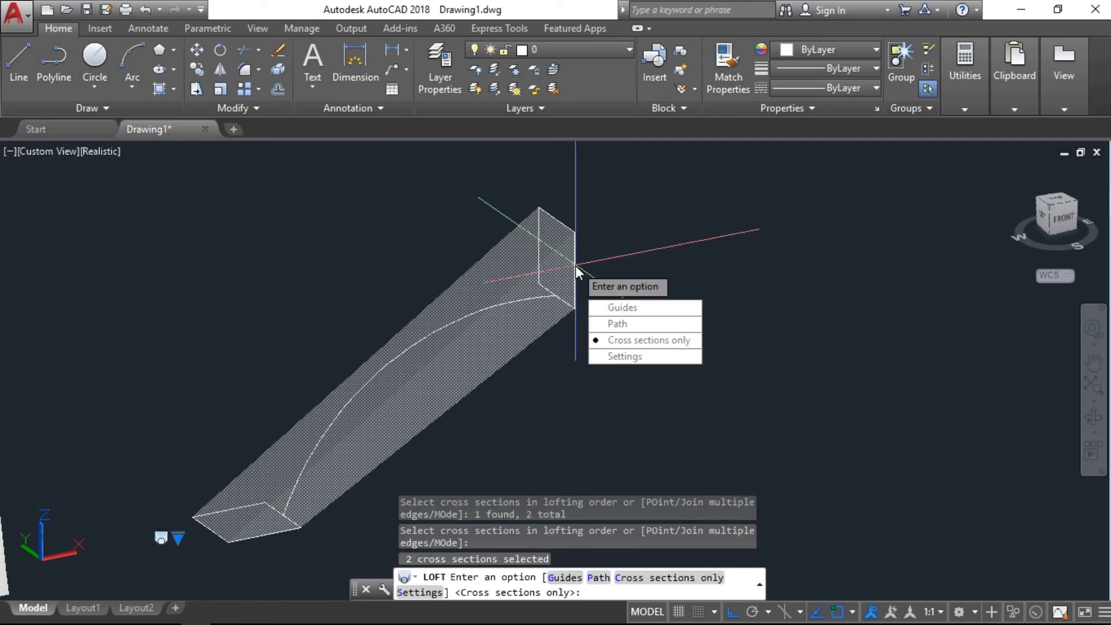
pyautogui.click(635, 331)
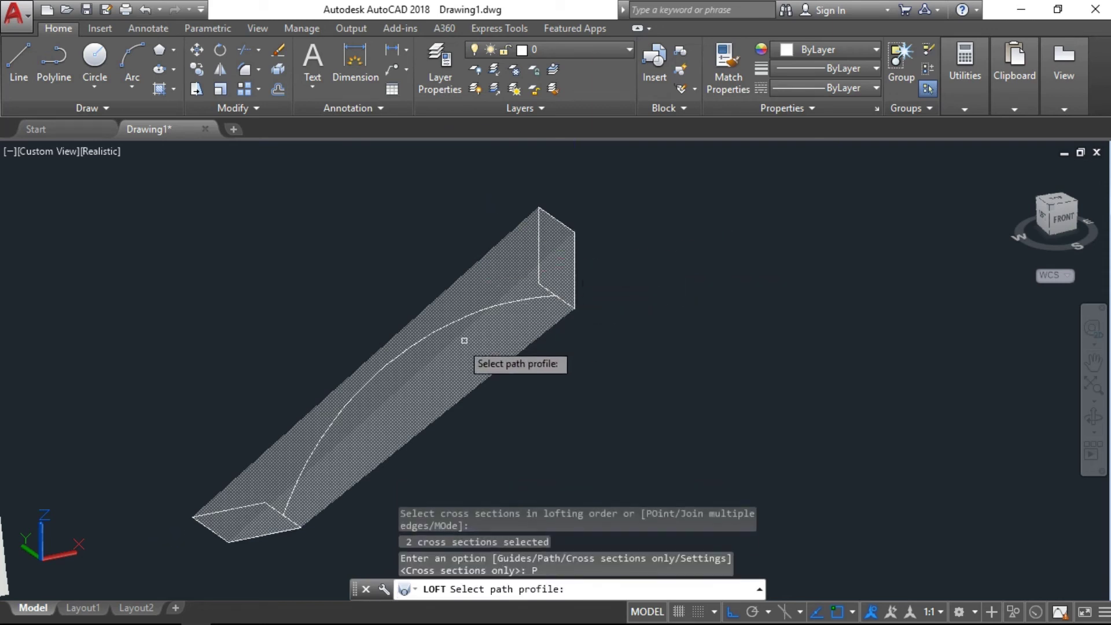
pyautogui.click(395, 359)
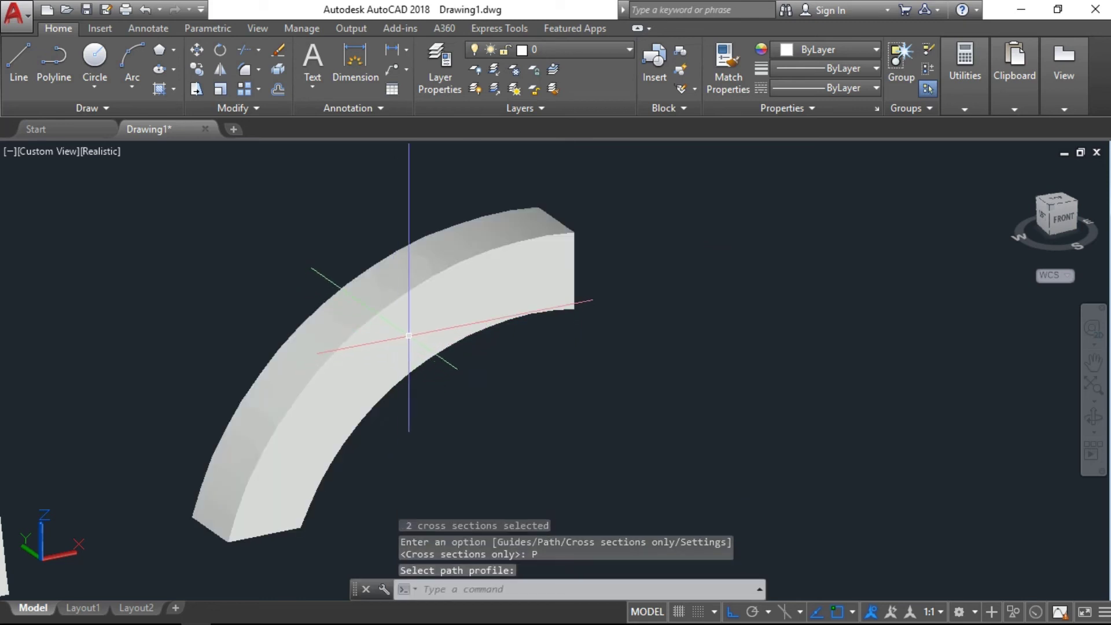
# - Start a SOLIDEDIT body shell on the curved loft and remove its upright end face from the shell
pyautogui.click(1093, 417)
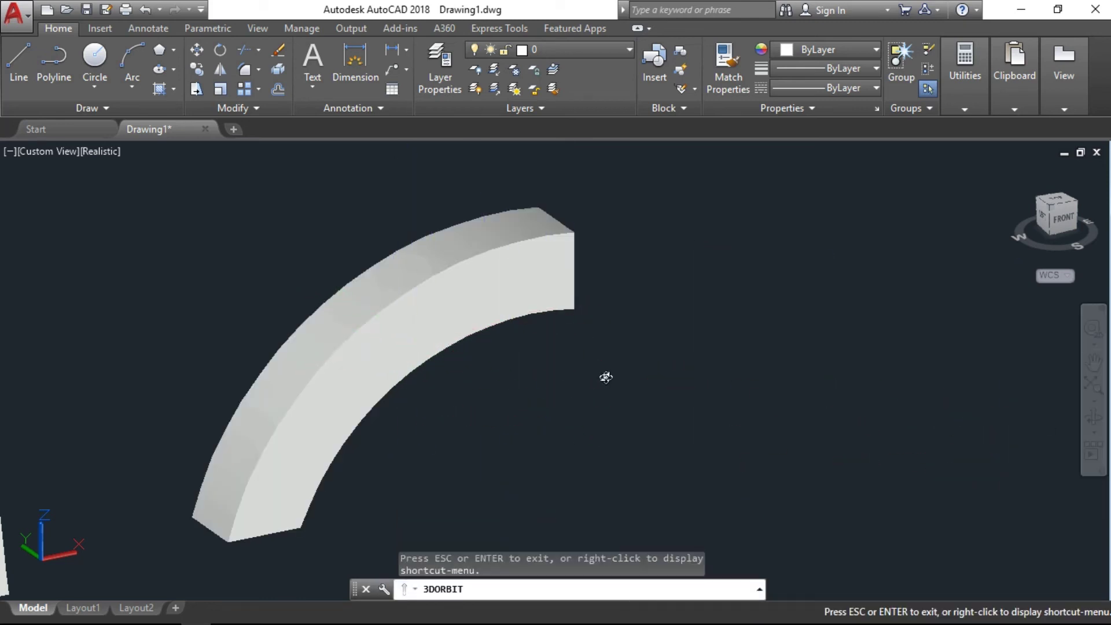
pyautogui.moveTo(605, 377); pyautogui.dragTo(375, 362)
pyautogui.press('Escape')
pyautogui.press('Escape')
pyautogui.scroll(2, 463, 394)
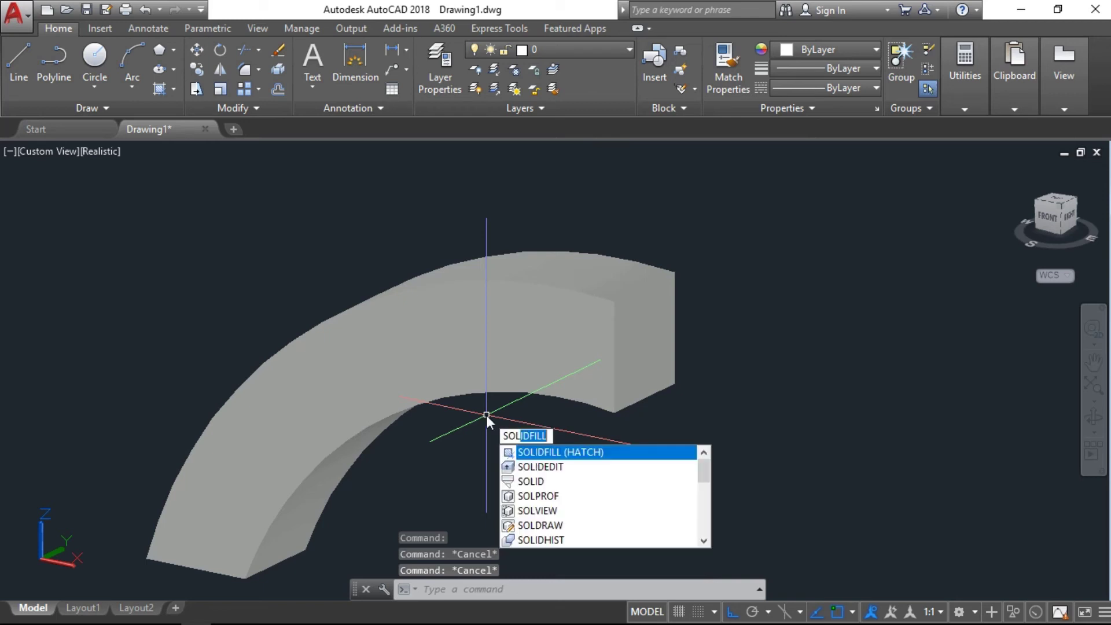
pyautogui.click(523, 467)
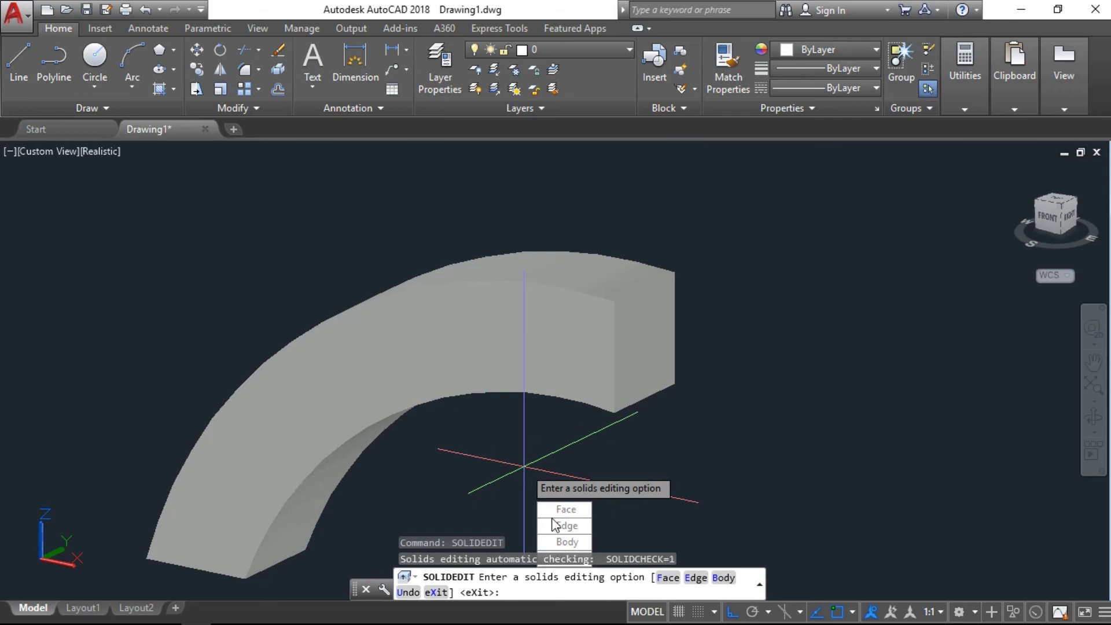
pyautogui.click(561, 544)
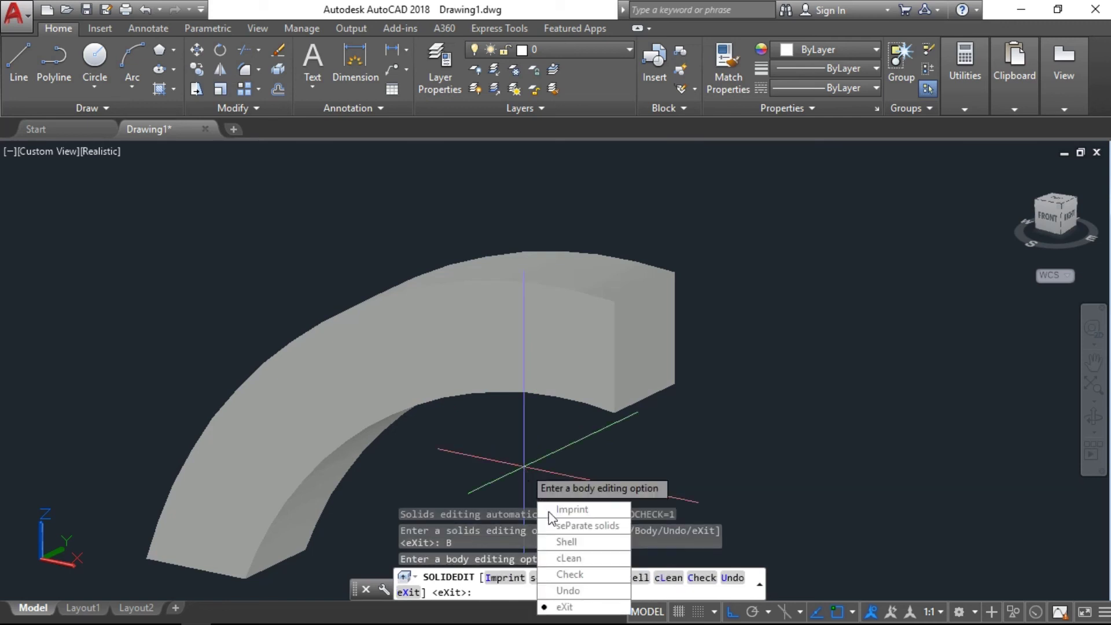
pyautogui.click(578, 544)
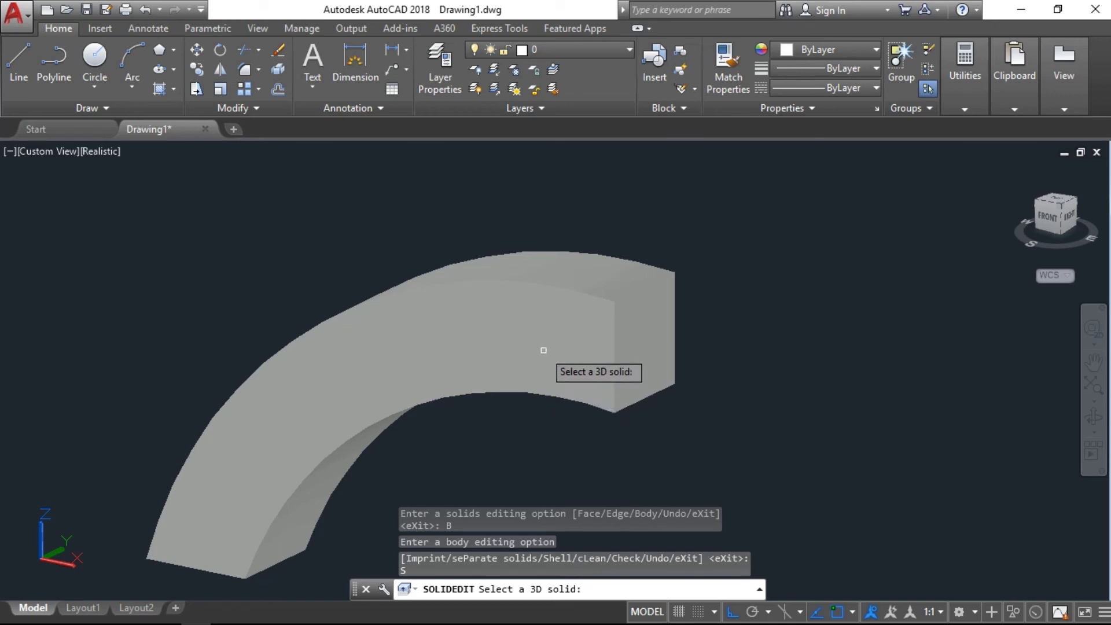
pyautogui.click(543, 350)
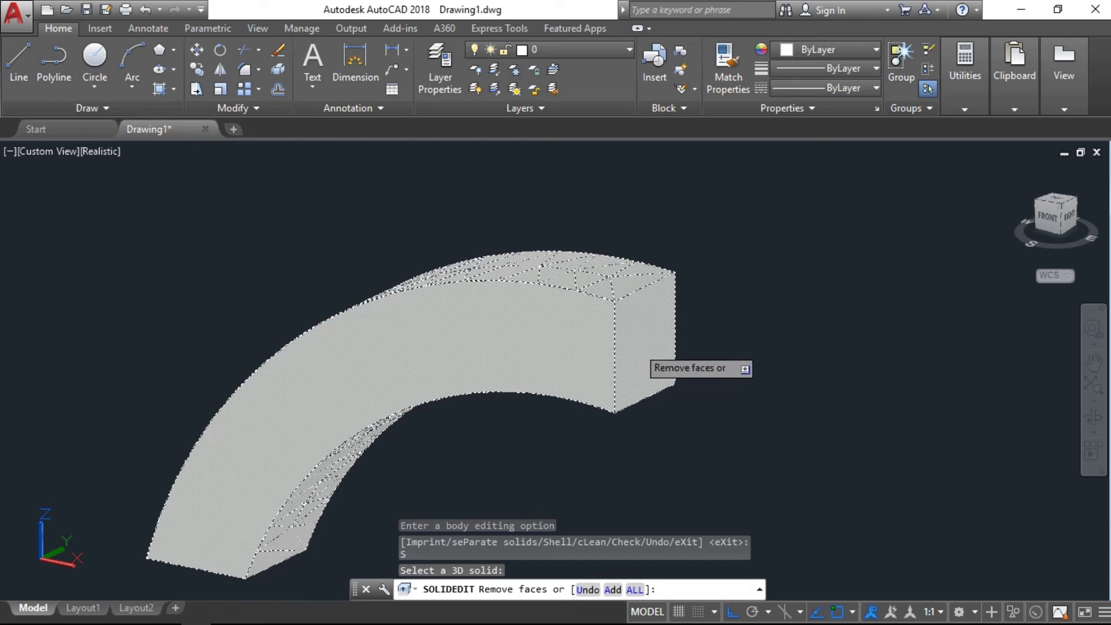
pyautogui.click(630, 342)
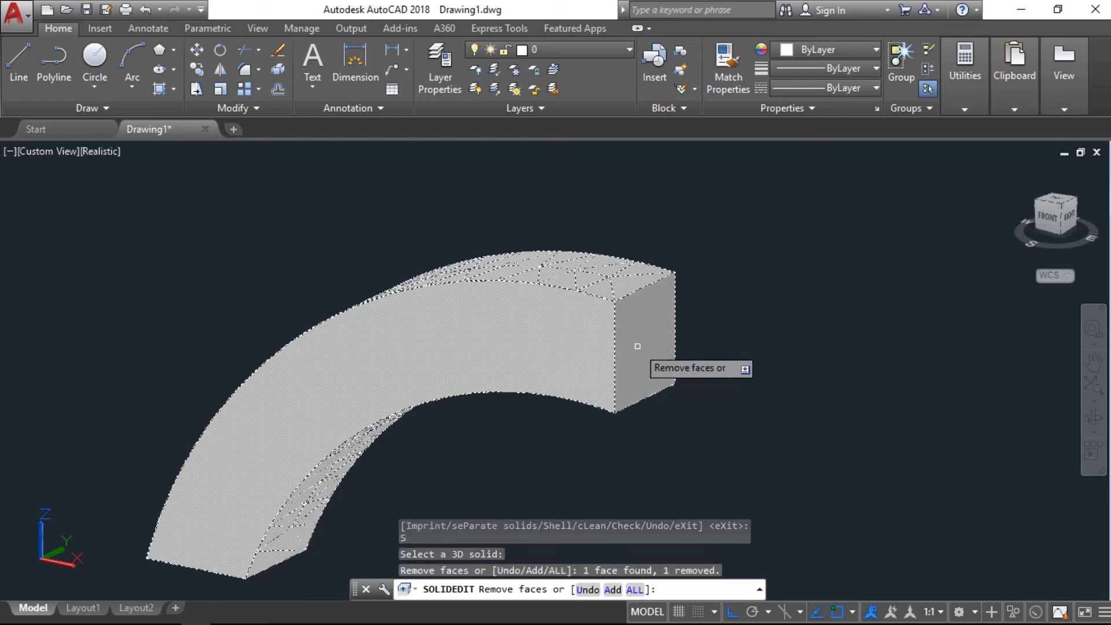
# - Remove the loft's lower end face from the shell as well and hollow the solid with a shell offset distance of 2
pyautogui.click(1094, 421)
pyautogui.moveTo(555, 429); pyautogui.dragTo(422, 443)
pyautogui.press('Escape')
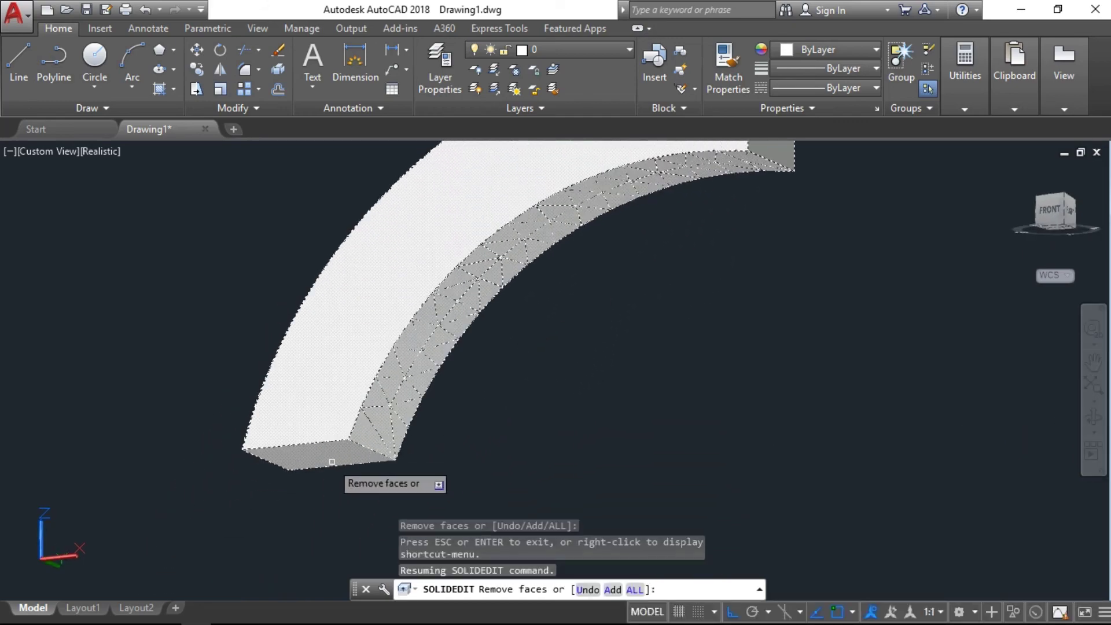
pyautogui.press('Return')
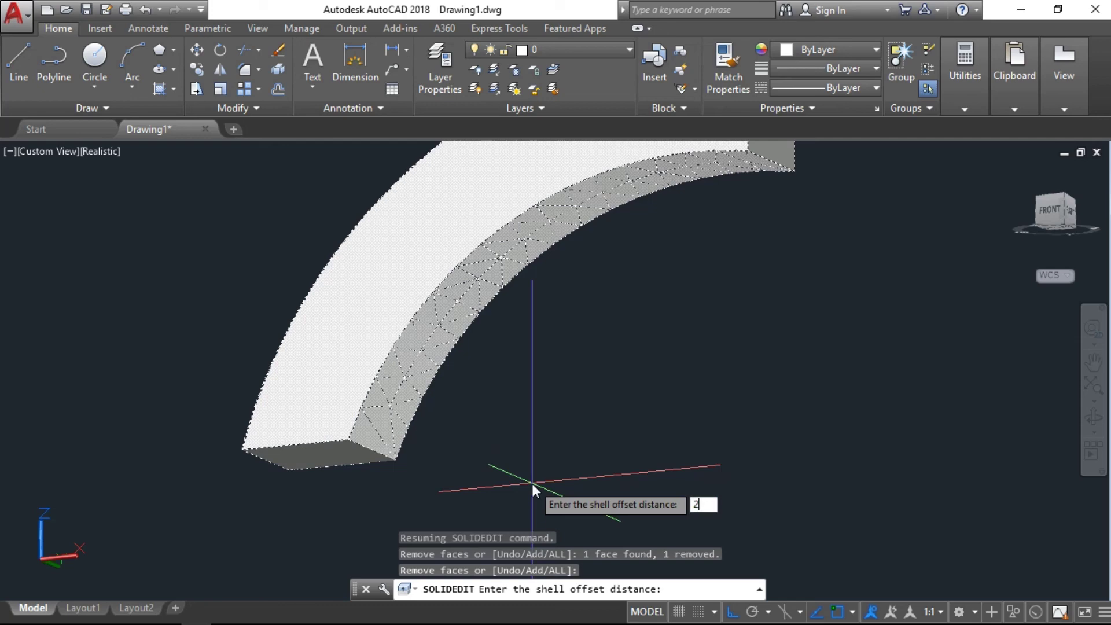
pyautogui.press('Return')
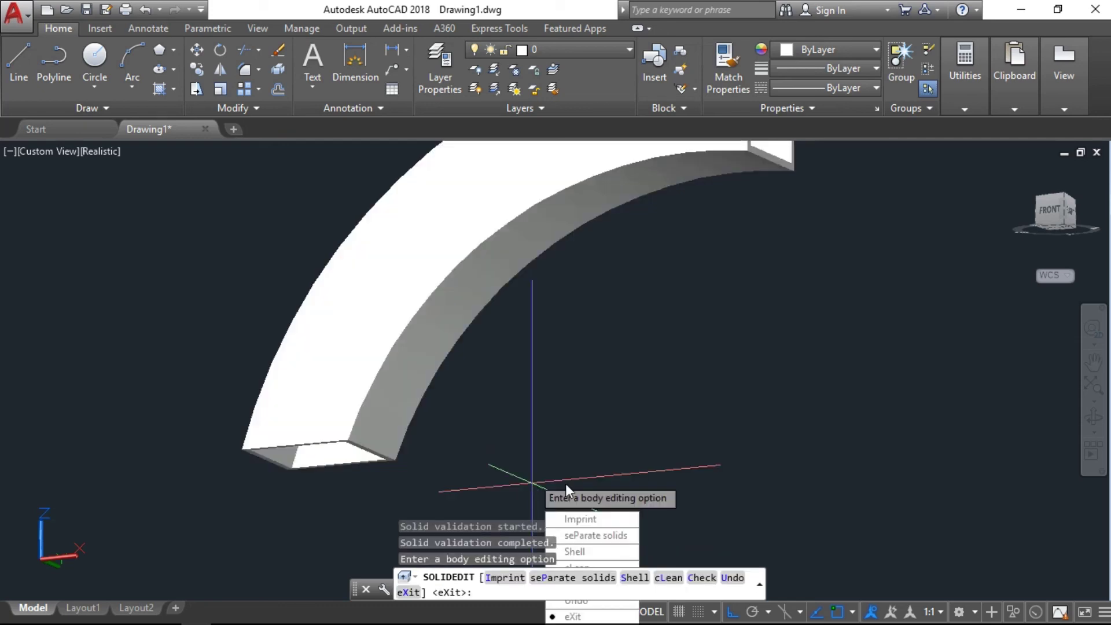
pyautogui.press('Return')
pyautogui.press('Return')
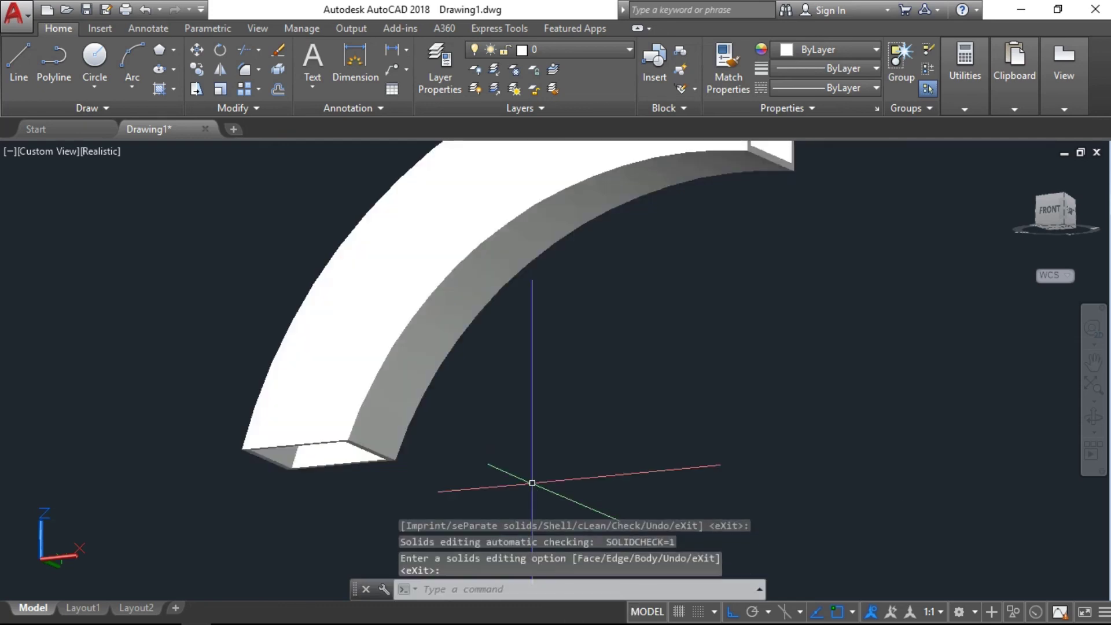
# - Examine the hollowed curved loft from several angles, checking its wall and both open ends
pyautogui.click(1093, 416)
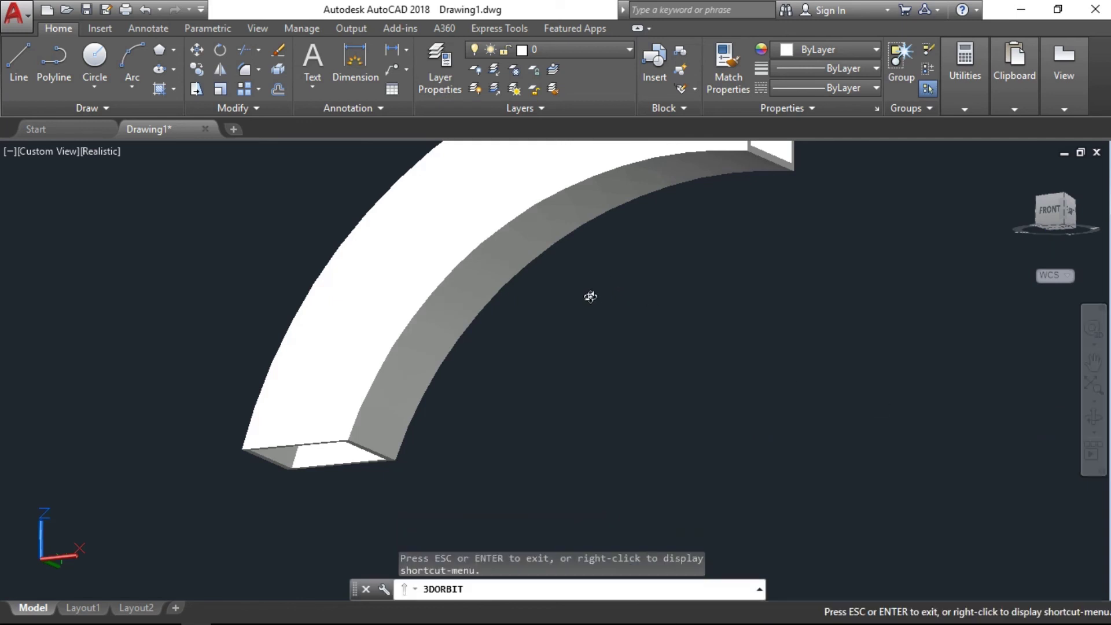
pyautogui.moveTo(590, 298); pyautogui.dragTo(559, 337)
pyautogui.moveTo(624, 286); pyautogui.dragTo(739, 365)
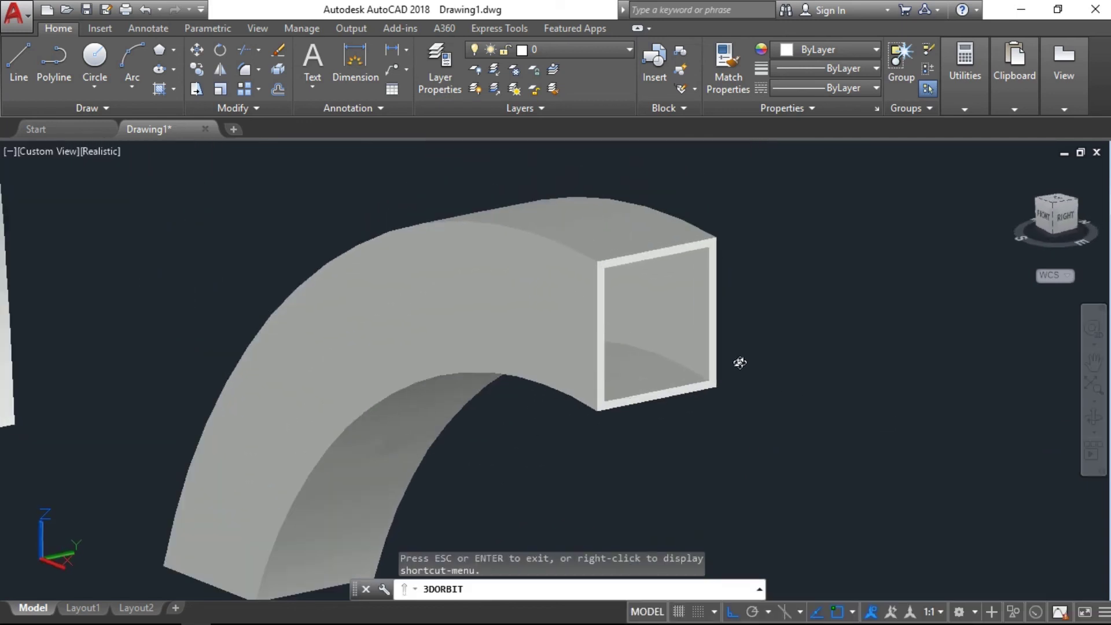
pyautogui.scroll(3, 727, 353)
pyautogui.press('Escape')
pyautogui.press('Escape')
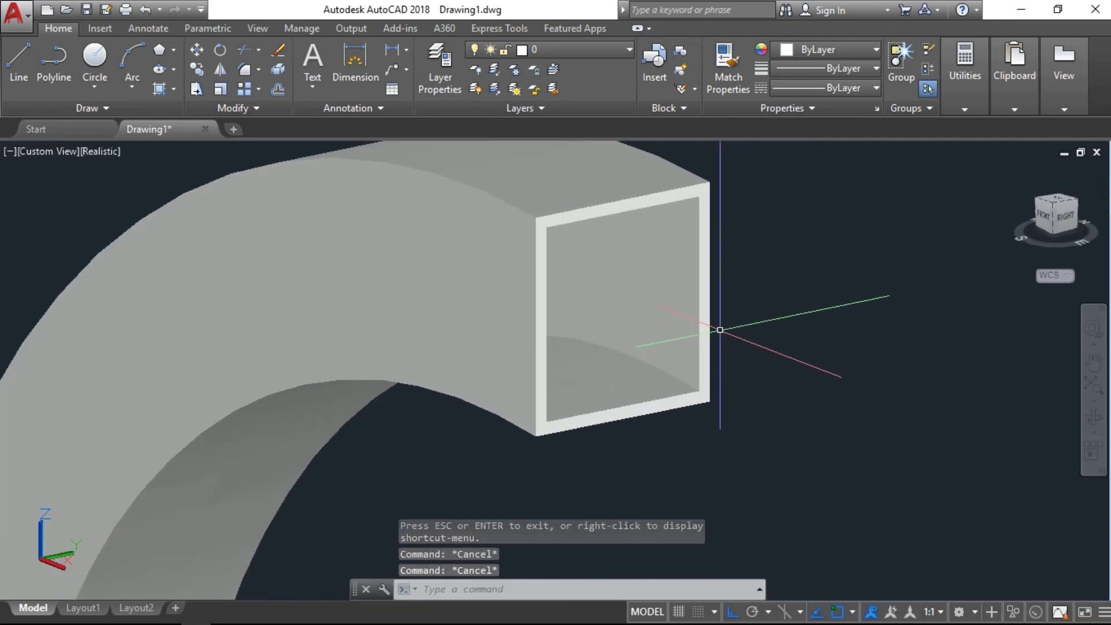
pyautogui.click(1093, 416)
pyautogui.moveTo(710, 364); pyautogui.dragTo(584, 326)
pyautogui.scroll(-5, 584, 326)
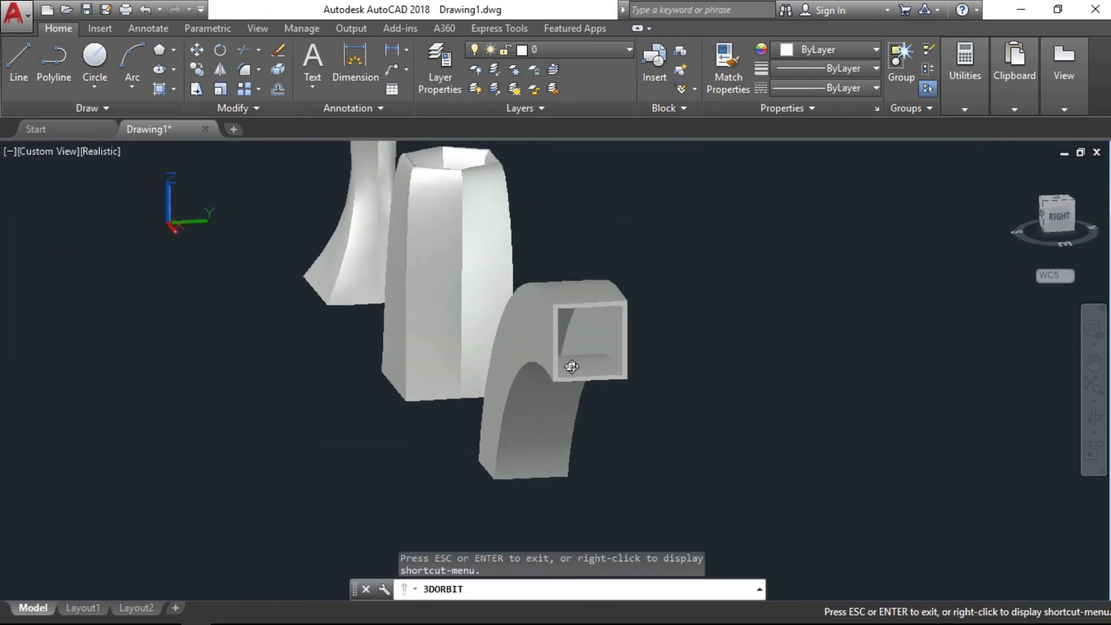
pyautogui.moveTo(572, 366); pyautogui.dragTo(404, 365)
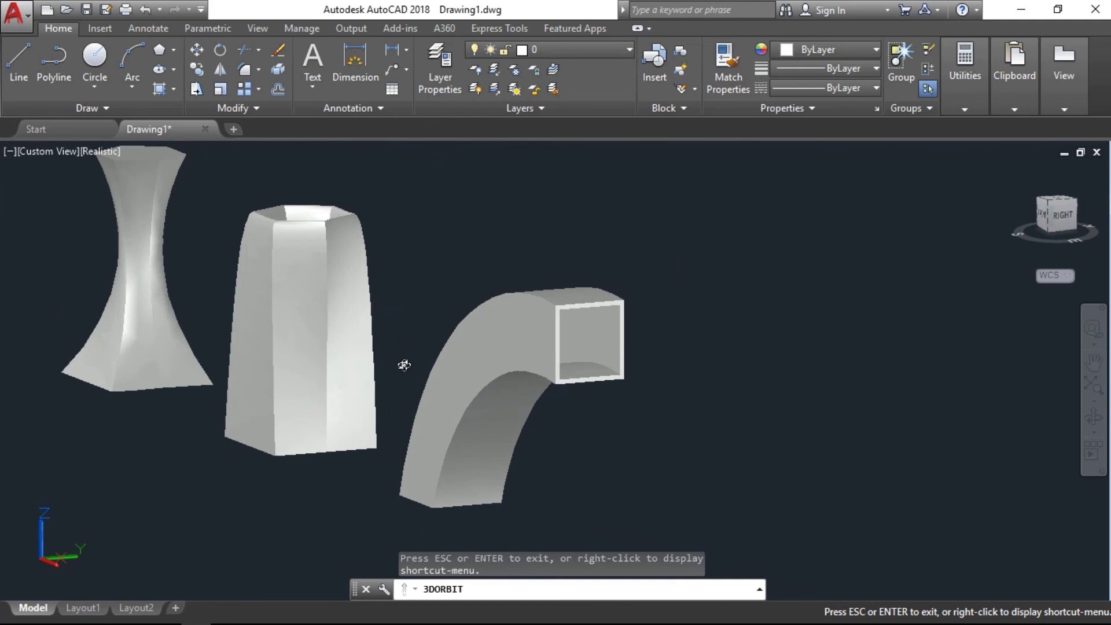
pyautogui.scroll(3, 452, 345)
pyautogui.moveTo(419, 435); pyautogui.dragTo(558, 307, button='middle')
pyautogui.moveTo(570, 292)
pyautogui.mouseDown()
pyautogui.moveTo(585, 218)
pyautogui.moveTo(571, 293)
pyautogui.mouseUp()
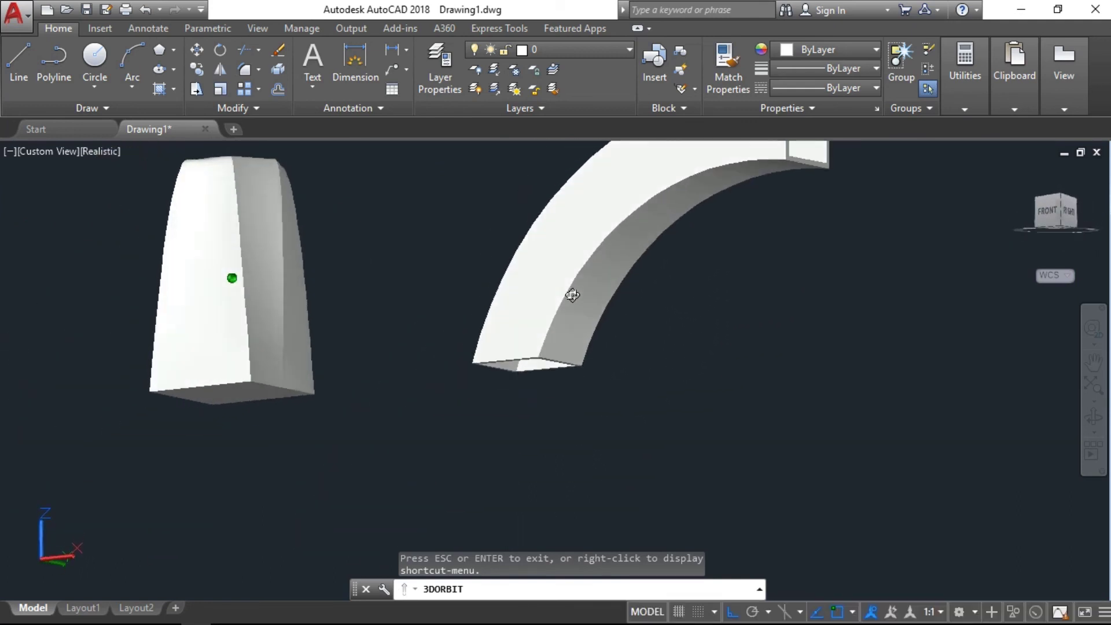
# - Zoom to the drawing extents and view all the lofted solids from the SW Isometric viewpoint
pyautogui.press('Escape')
pyautogui.write('z')
pyautogui.press('Return')
pyautogui.write('e')
pyautogui.press('Return')
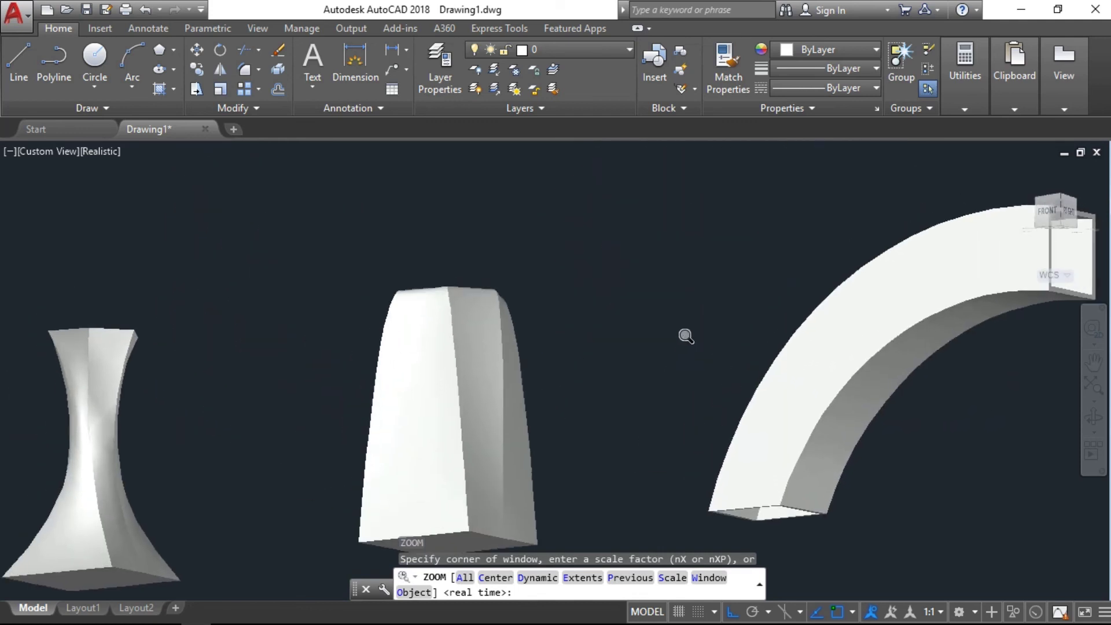
pyautogui.click(1091, 422)
pyautogui.moveTo(801, 414); pyautogui.dragTo(759, 458)
pyautogui.press('Escape')
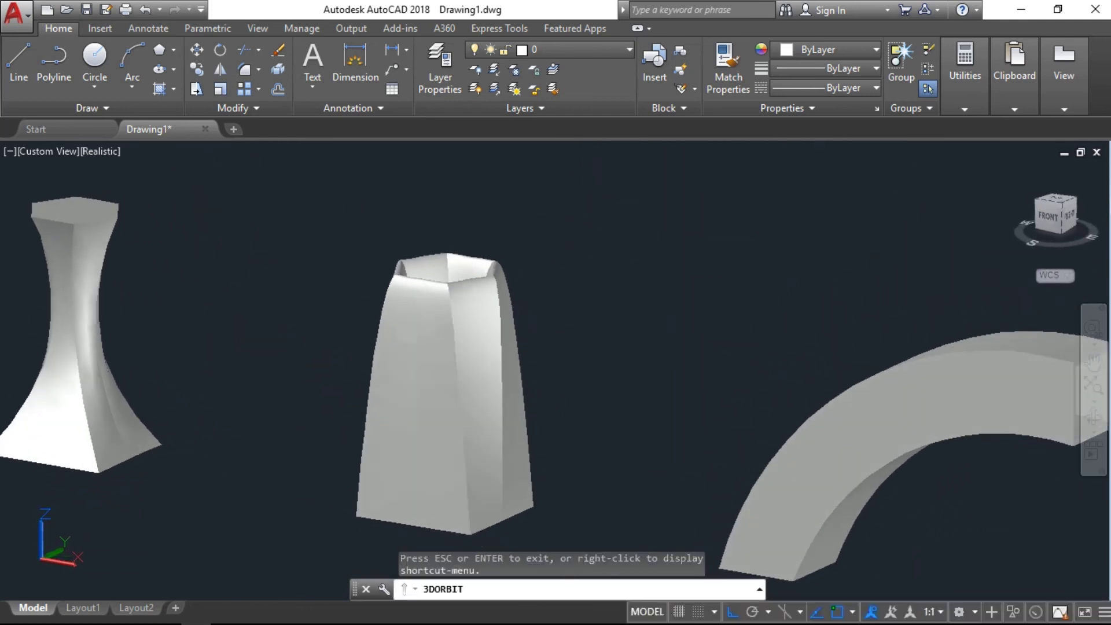
pyautogui.click(1056, 204)
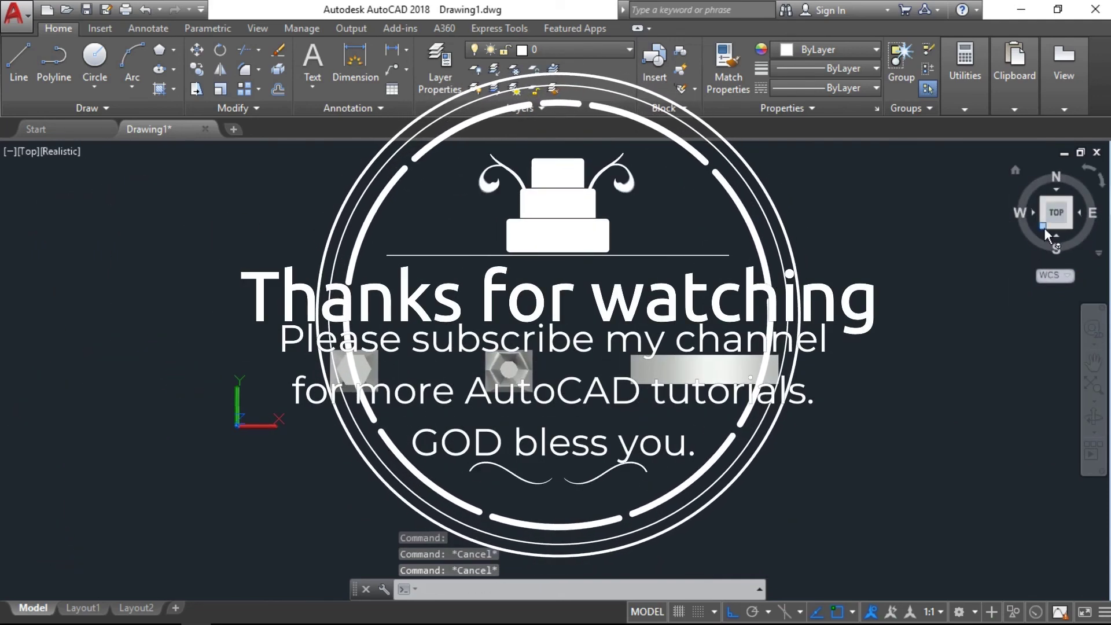
pyautogui.click(1044, 228)
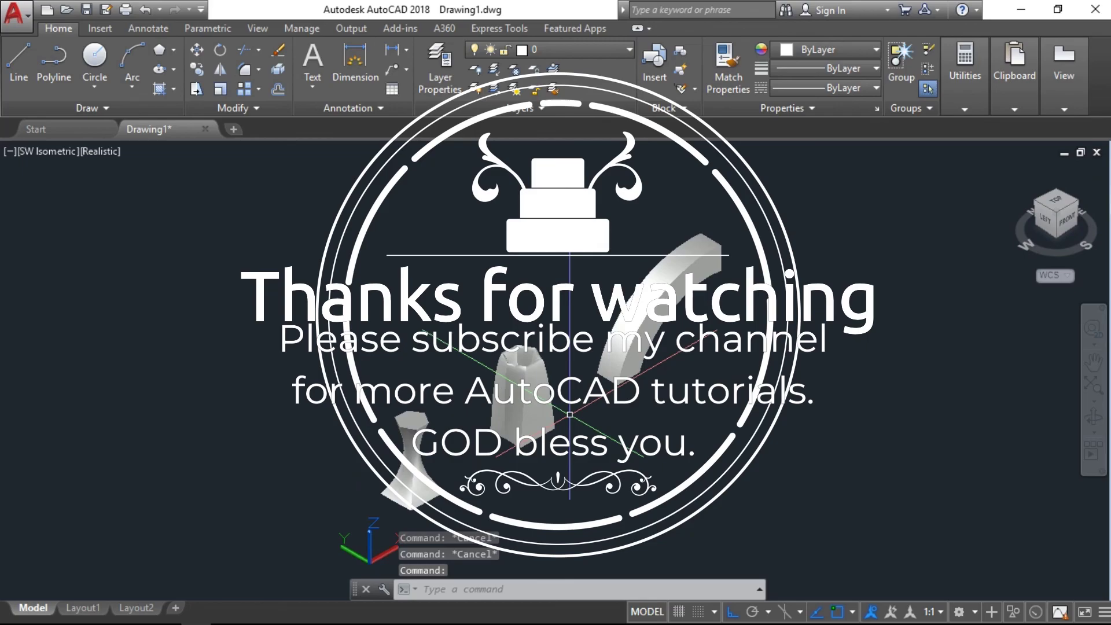